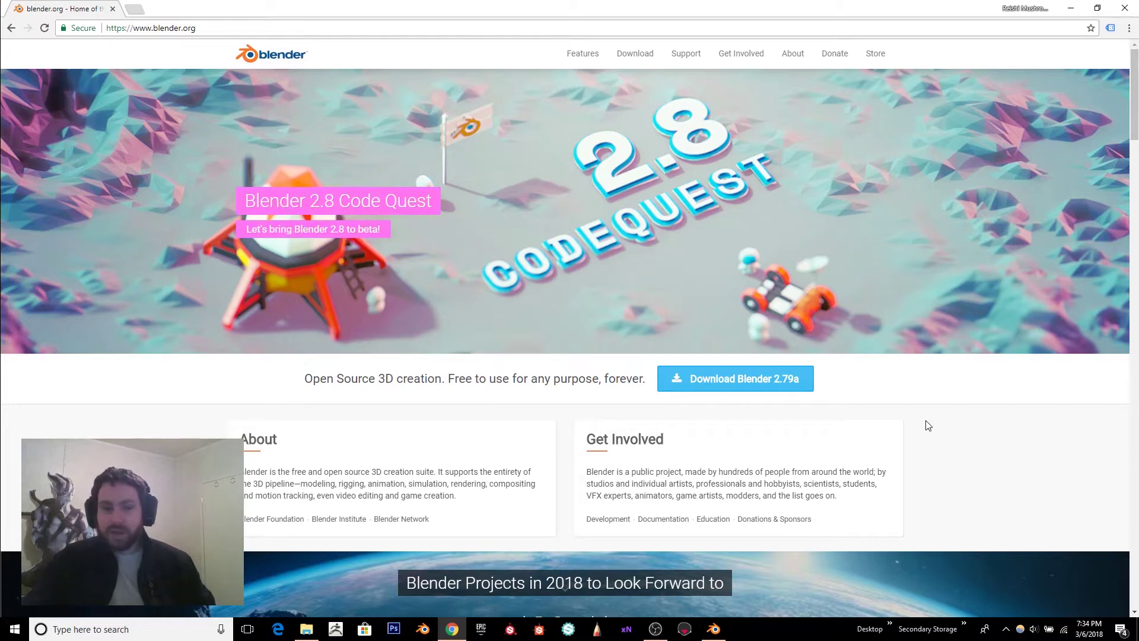
- Browse the blender.org home page and open the news article "The Future: Blender 2.8"
{"action": "scroll", "coordinate": [929, 425], "scroll_direction": "down", "scroll_amount": 2}
{"action": "scroll", "coordinate": [929, 425], "scroll_direction": "up", "scroll_amount": 2}
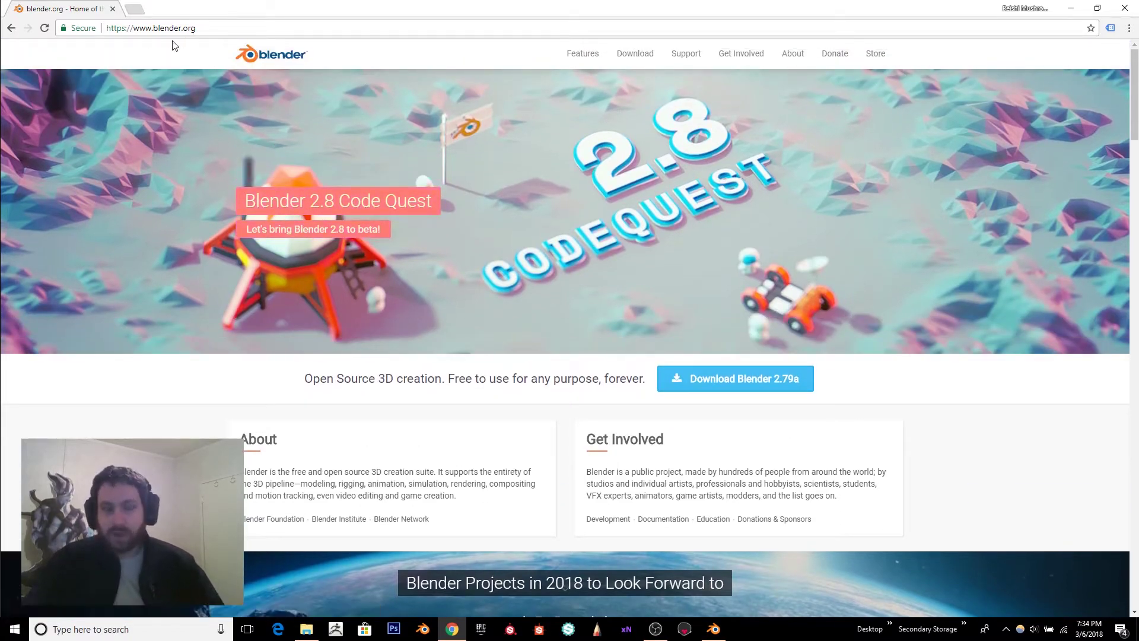
{"action": "scroll", "coordinate": [471, 249], "scroll_direction": "down", "scroll_amount": 15}
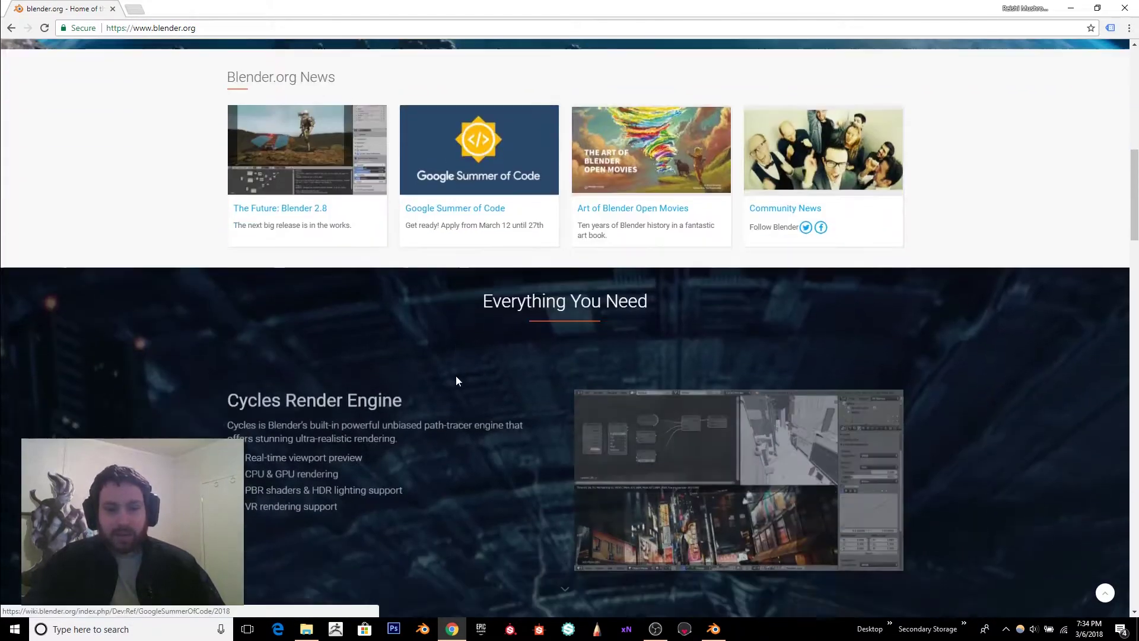
{"action": "scroll", "coordinate": [439, 421], "scroll_direction": "down", "scroll_amount": 18}
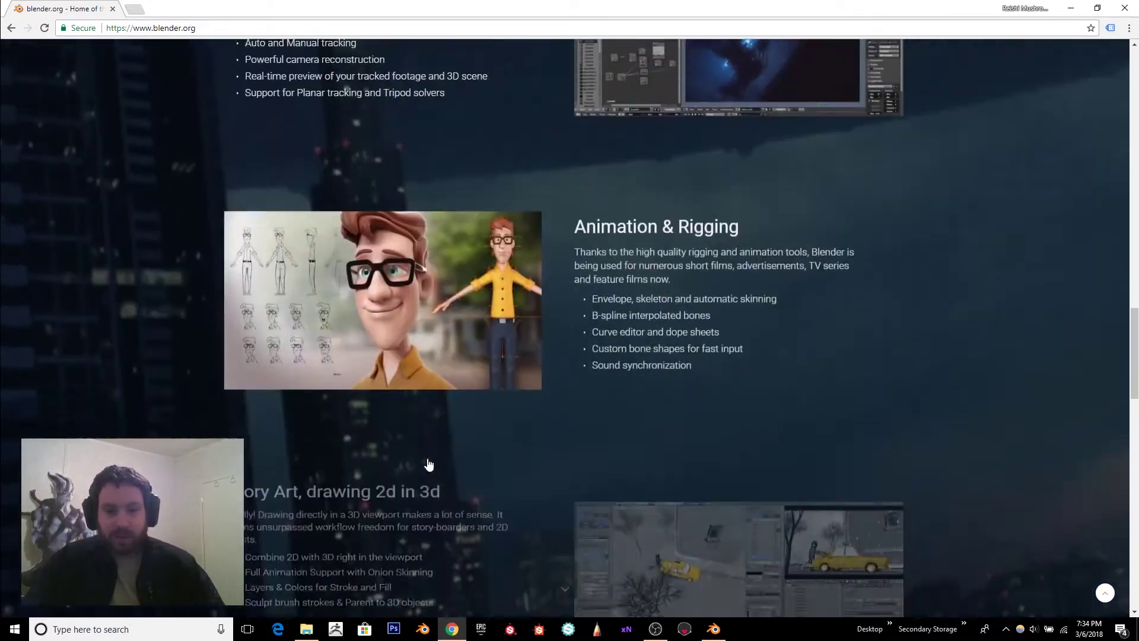
{"action": "scroll", "coordinate": [365, 375], "scroll_direction": "up", "scroll_amount": 12}
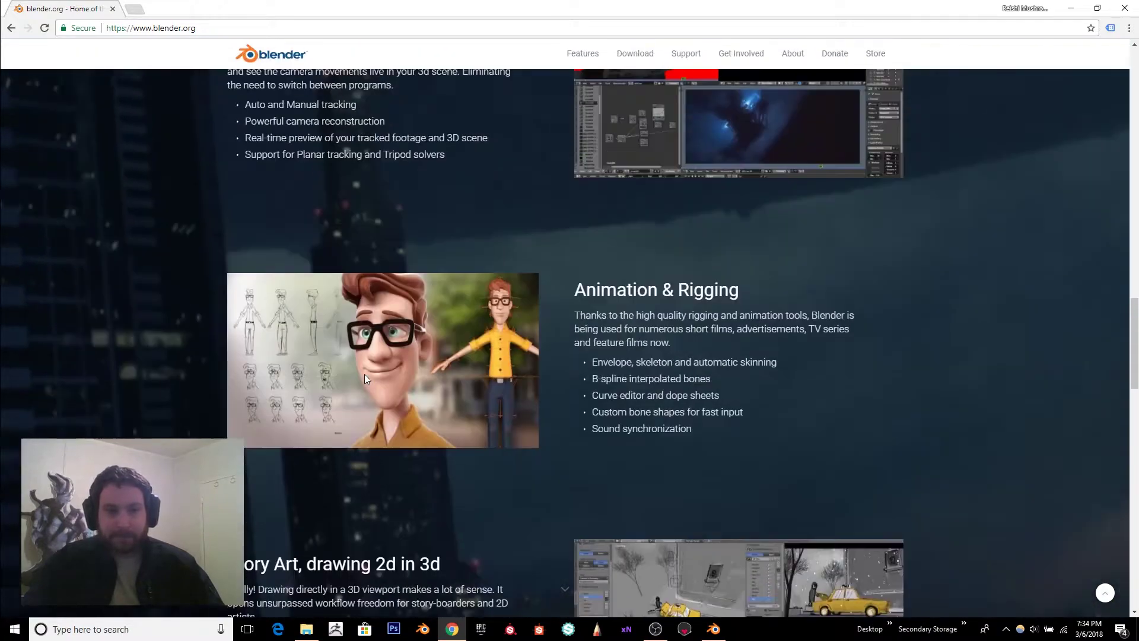
{"action": "scroll", "coordinate": [364, 374], "scroll_direction": "up", "scroll_amount": 15}
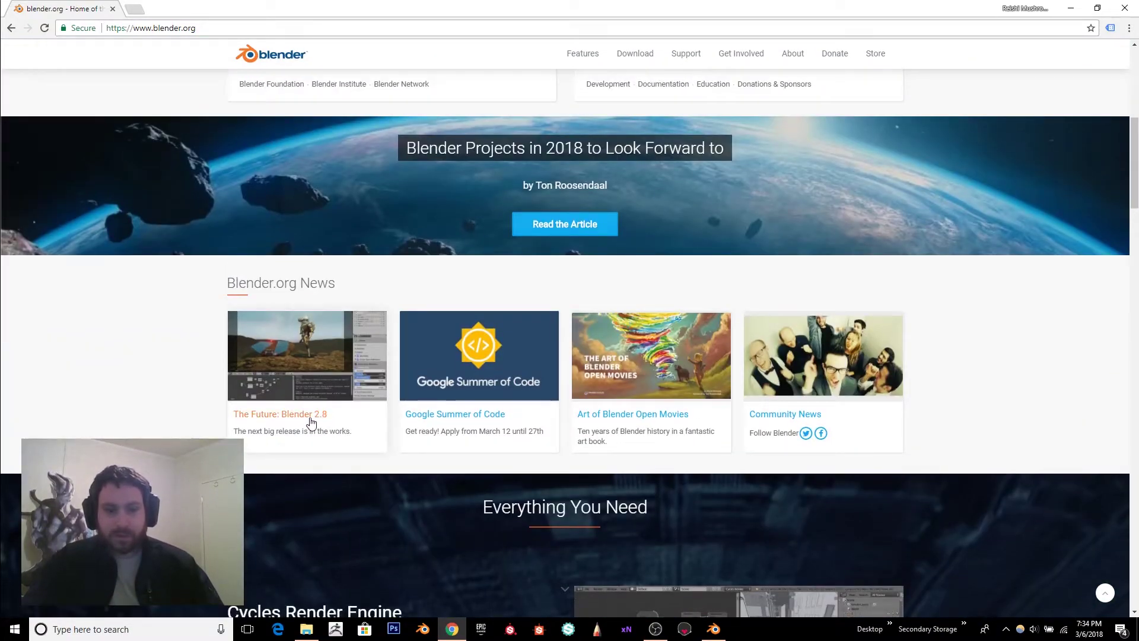
{"action": "left_click", "coordinate": [320, 421]}
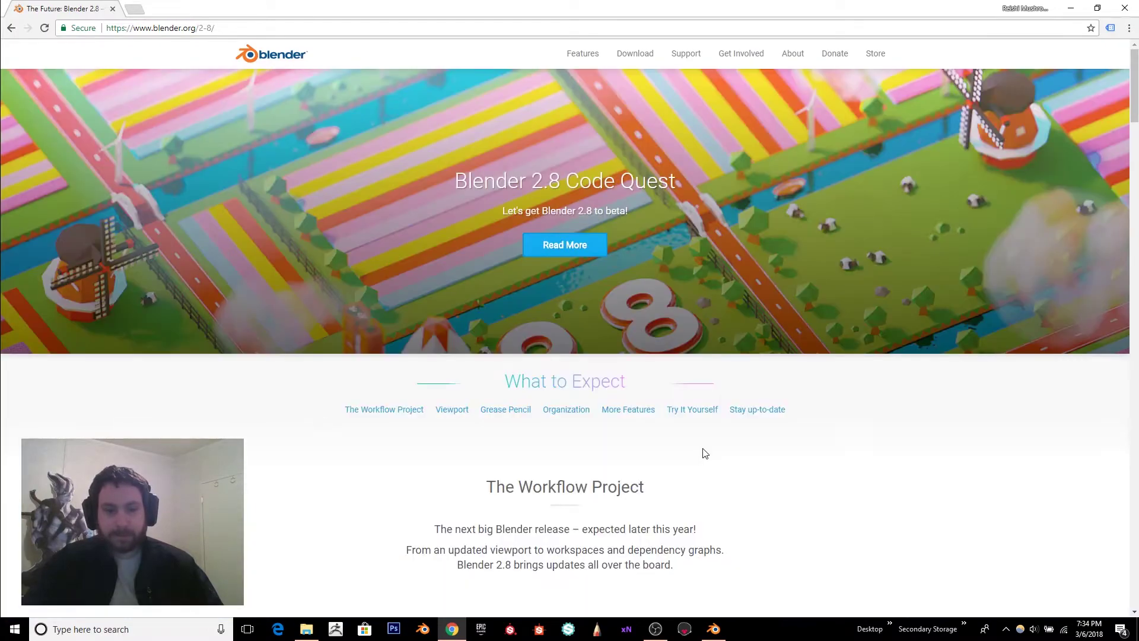
- Open the Blender 2.8 download page from the Try It Yourself section and look over the builds for each operating system
{"action": "scroll", "coordinate": [704, 452], "scroll_direction": "down", "scroll_amount": 7}
{"action": "scroll", "coordinate": [896, 285], "scroll_direction": "down", "scroll_amount": 20}
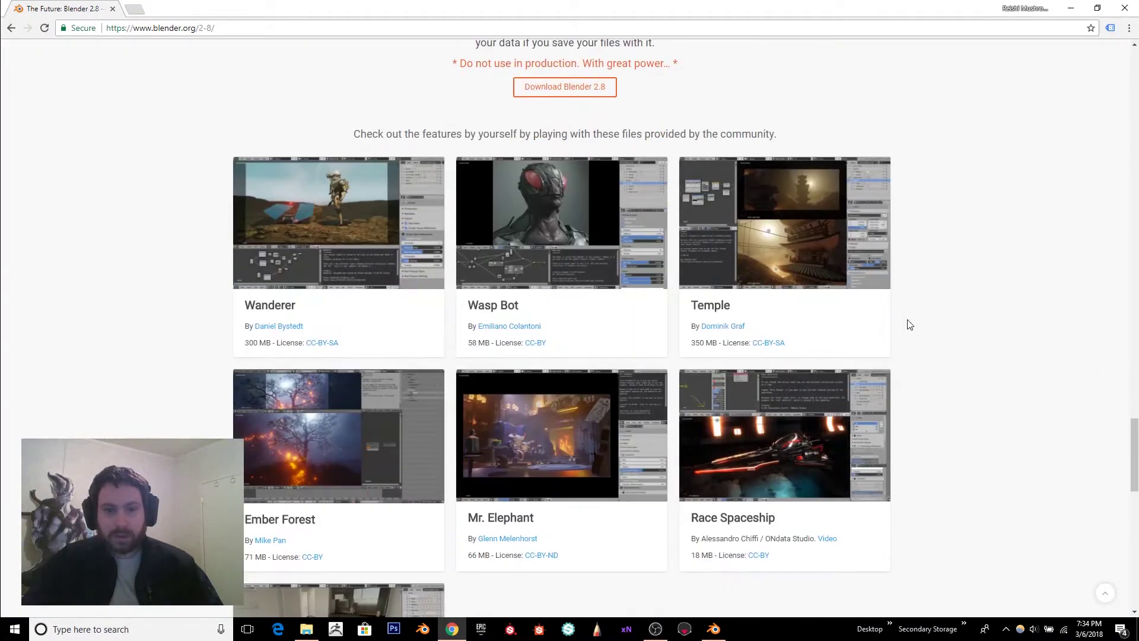
{"action": "scroll", "coordinate": [909, 324], "scroll_direction": "up", "scroll_amount": 2}
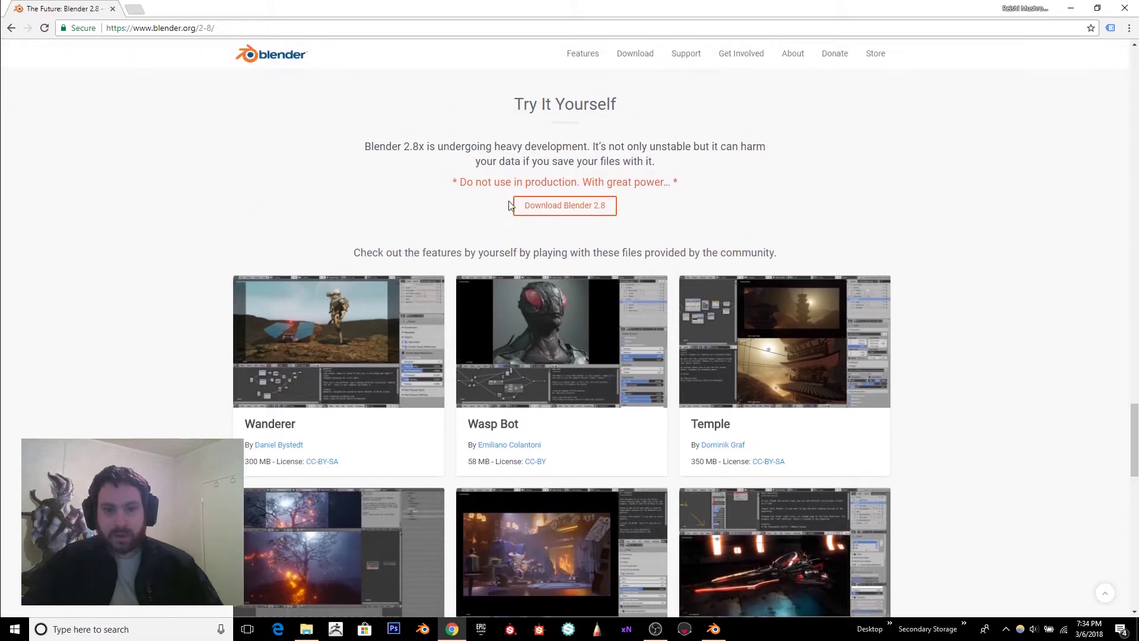
{"action": "left_click", "coordinate": [587, 217]}
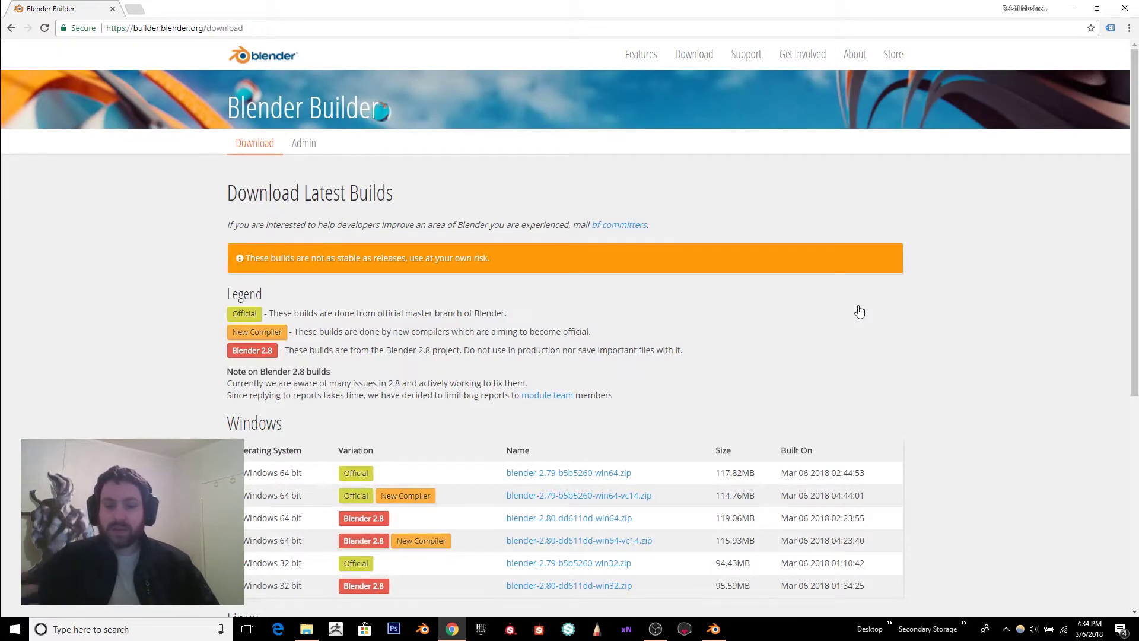
{"action": "scroll", "coordinate": [859, 311], "scroll_direction": "down", "scroll_amount": 4}
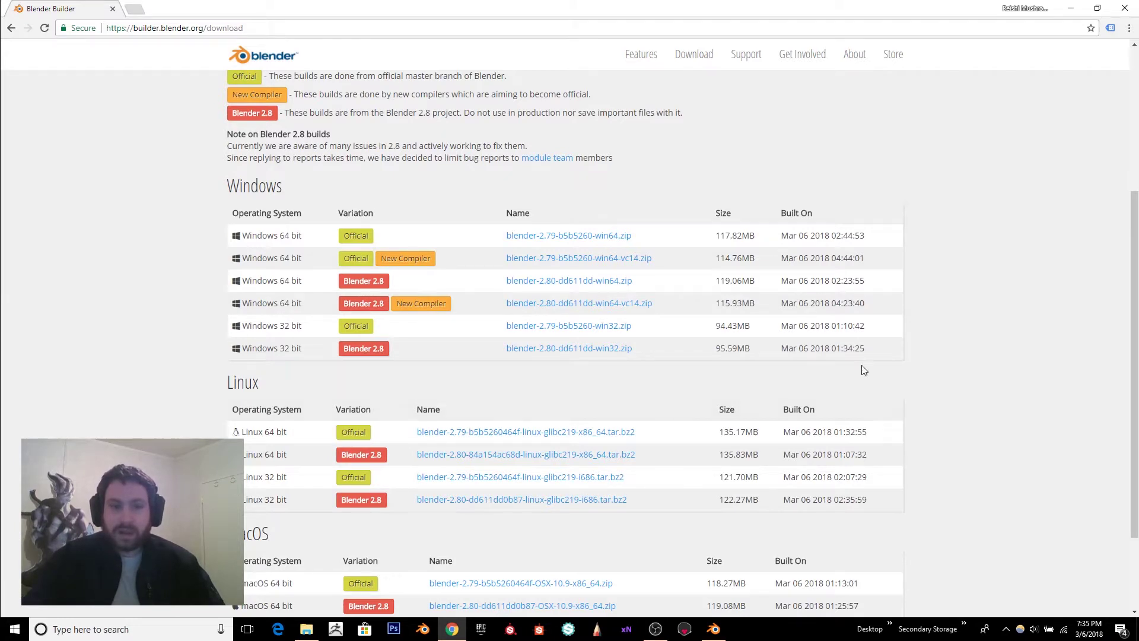
{"action": "scroll", "coordinate": [860, 366], "scroll_direction": "up", "scroll_amount": 1}
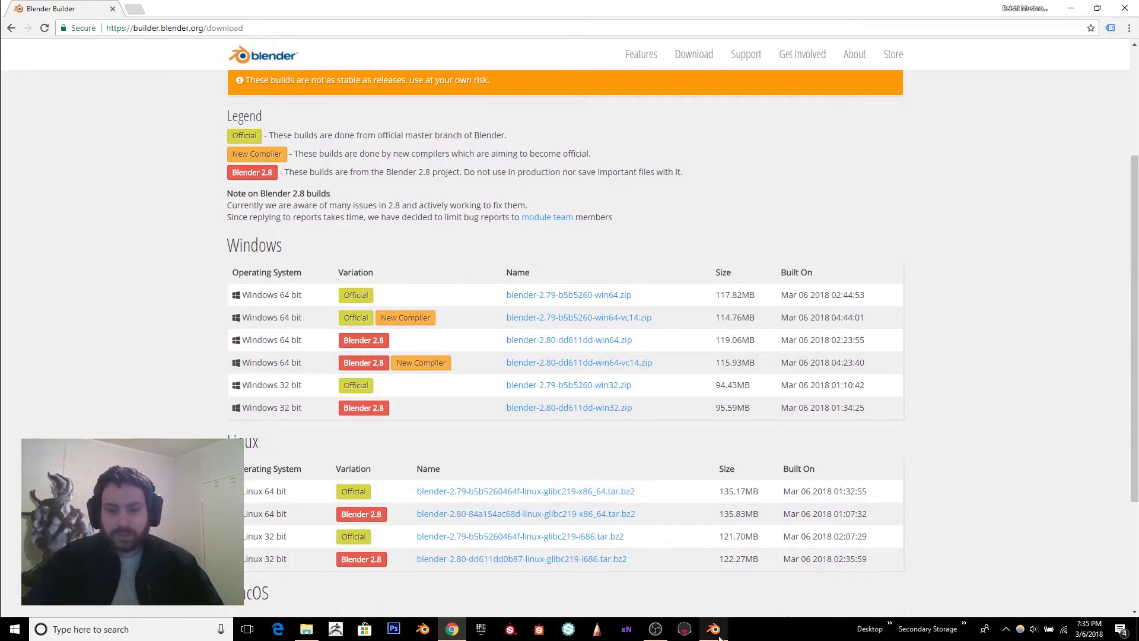
- Switch to the running Blender 2.80 window and open the recent file tiefighter_scene.blend
{"action": "mouse_move", "coordinate": [717, 630]}
{"action": "left_click", "coordinate": [755, 553]}
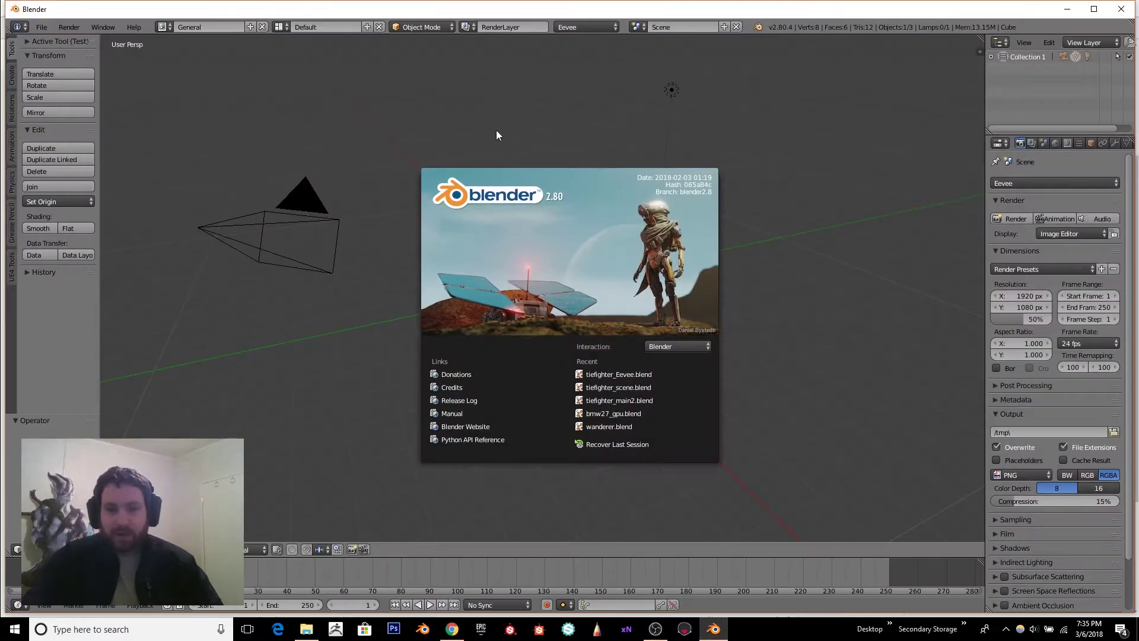
{"action": "left_click", "coordinate": [634, 390]}
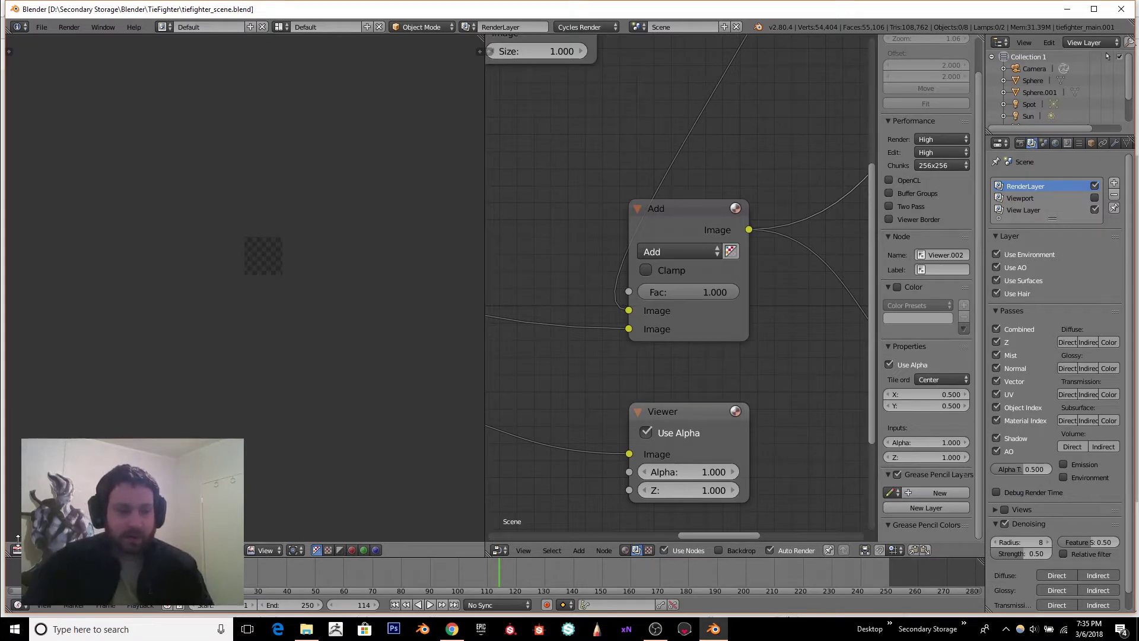
- Set the render engine to Eevee and try to change the editor type of the empty image area
{"action": "left_click", "coordinate": [584, 27]}
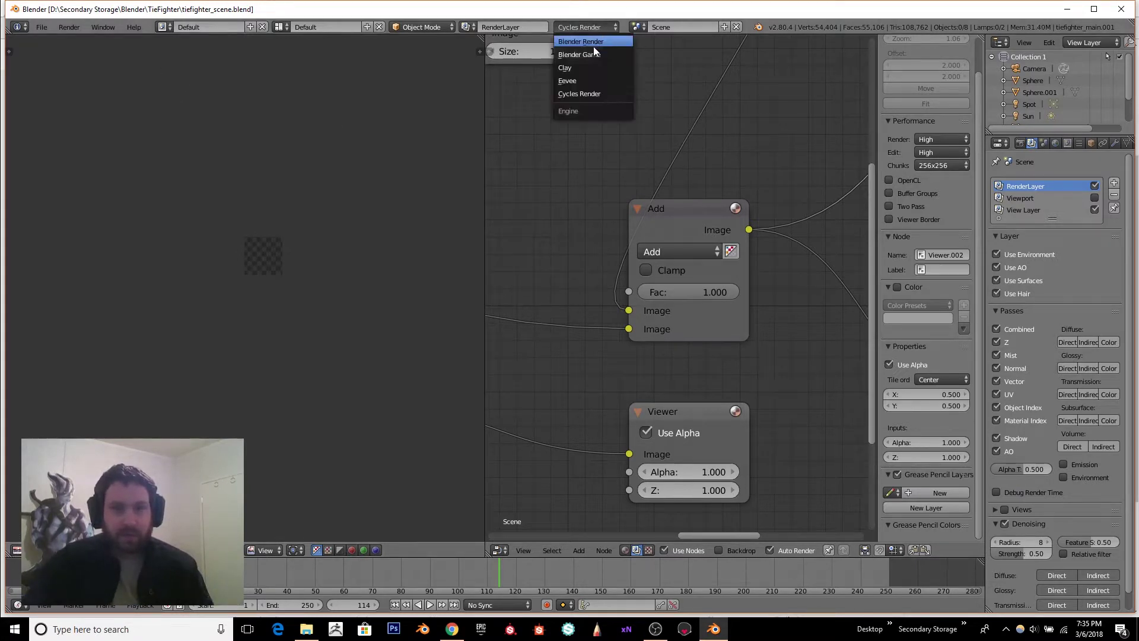
{"action": "left_click", "coordinate": [575, 80]}
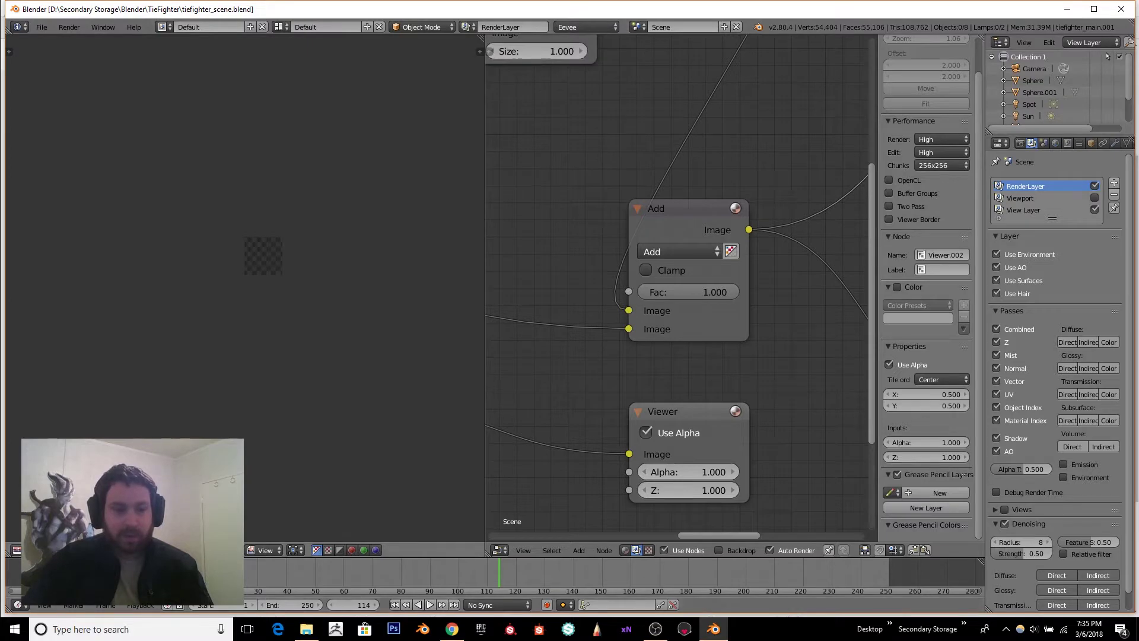
{"action": "left_click", "coordinate": [16, 550]}
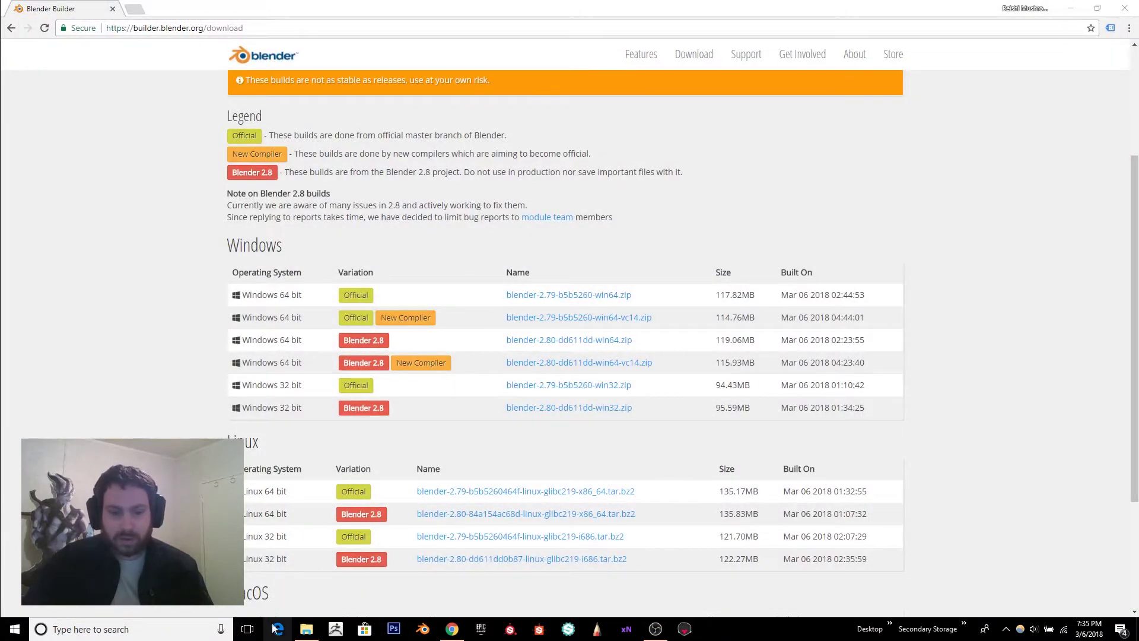
- Launch Blender 2.80 again from its program folder and reopen the recent file tiefighter_scene.blend
{"action": "left_click", "coordinate": [306, 629]}
{"action": "double_click", "coordinate": [561, 364]}
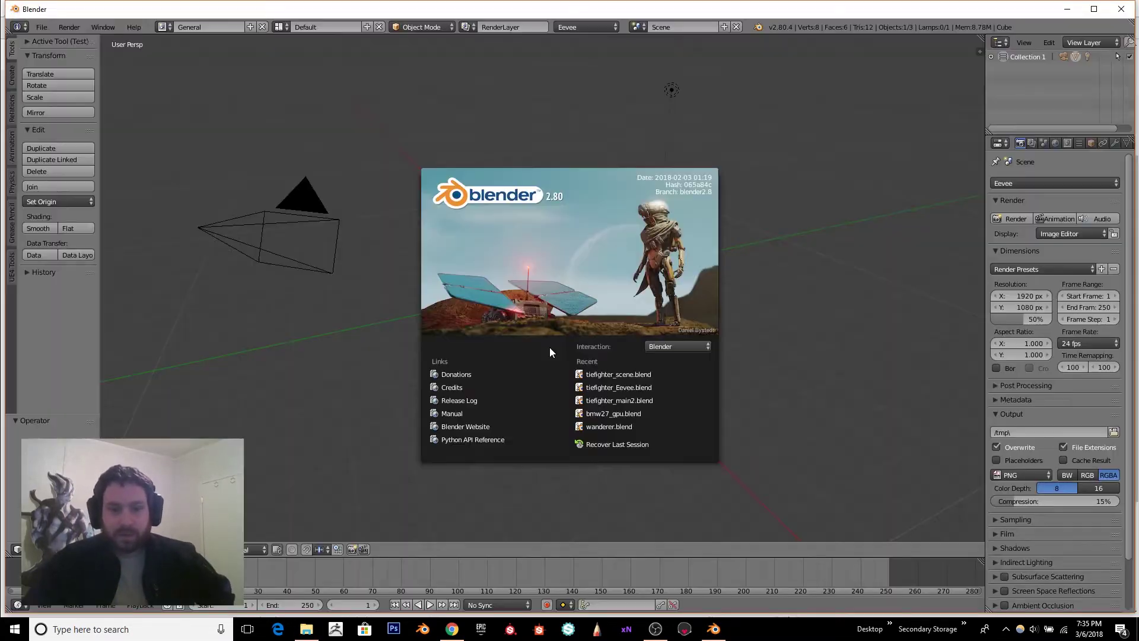
{"action": "left_click", "coordinate": [632, 376]}
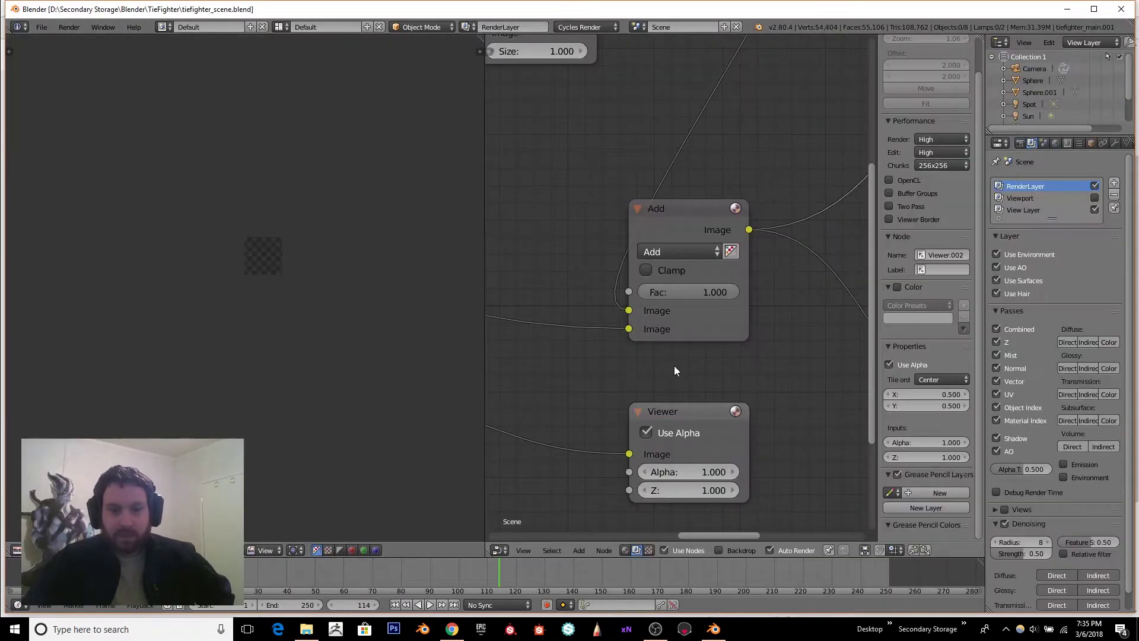
- Change the node editor area to a 3D View and set the render engine to Eevee
{"action": "left_click", "coordinate": [499, 550]}
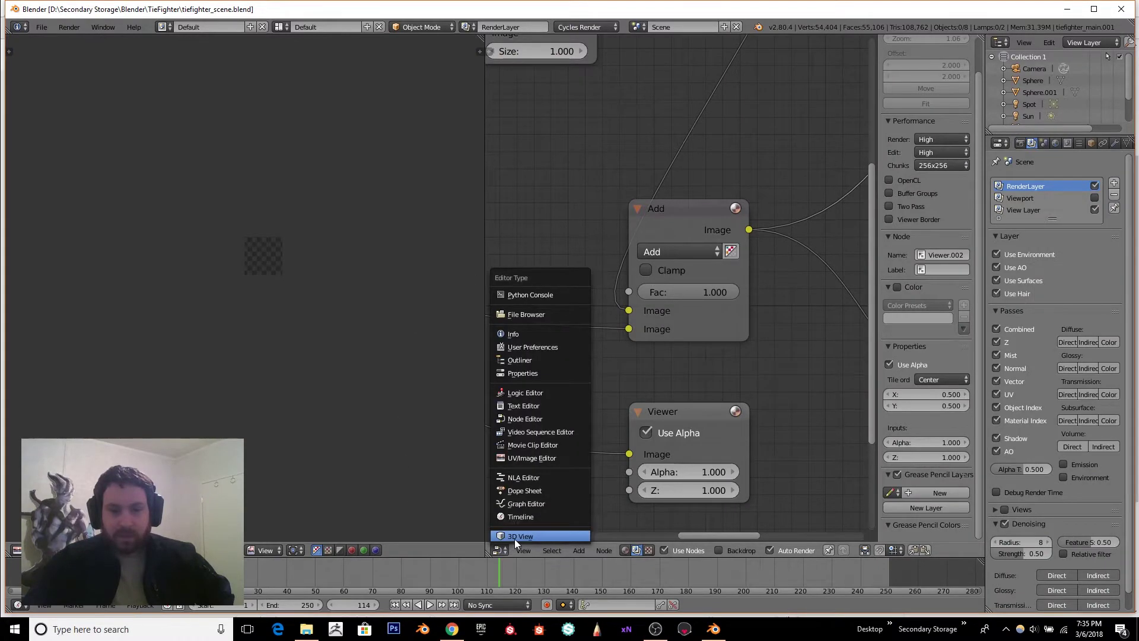
{"action": "left_click", "coordinate": [515, 539]}
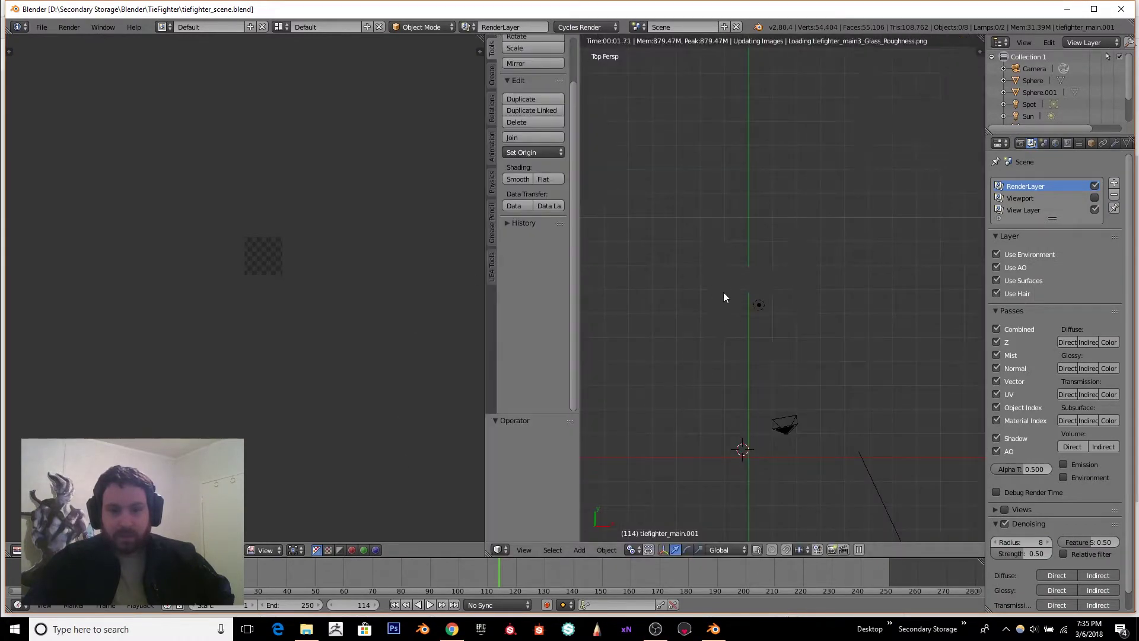
{"action": "left_click", "coordinate": [617, 27]}
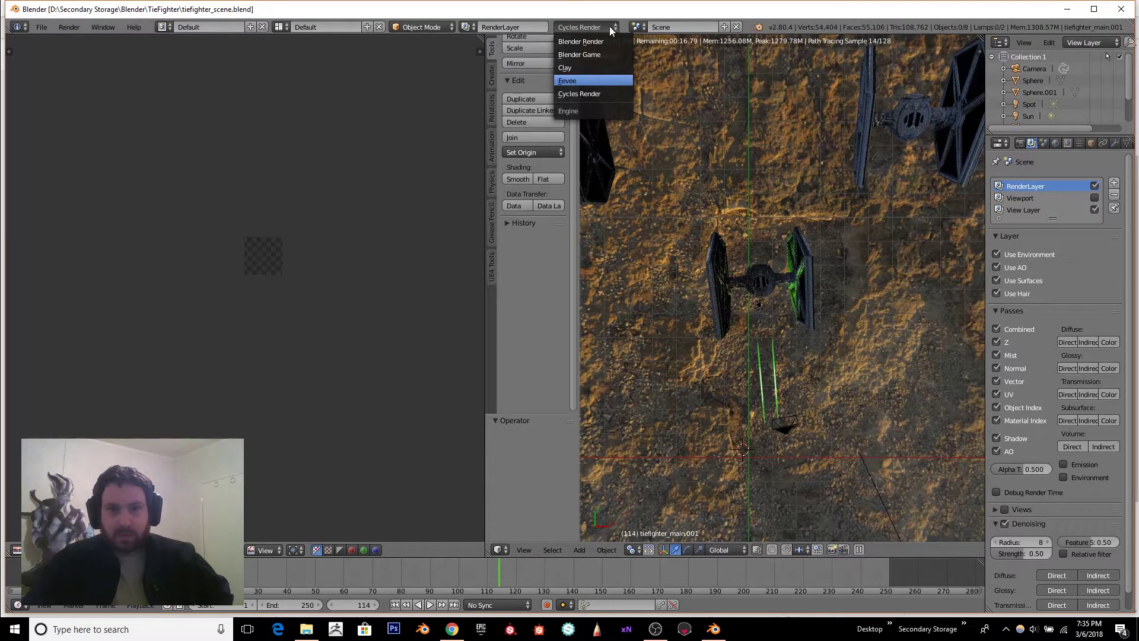
{"action": "left_click", "coordinate": [624, 80]}
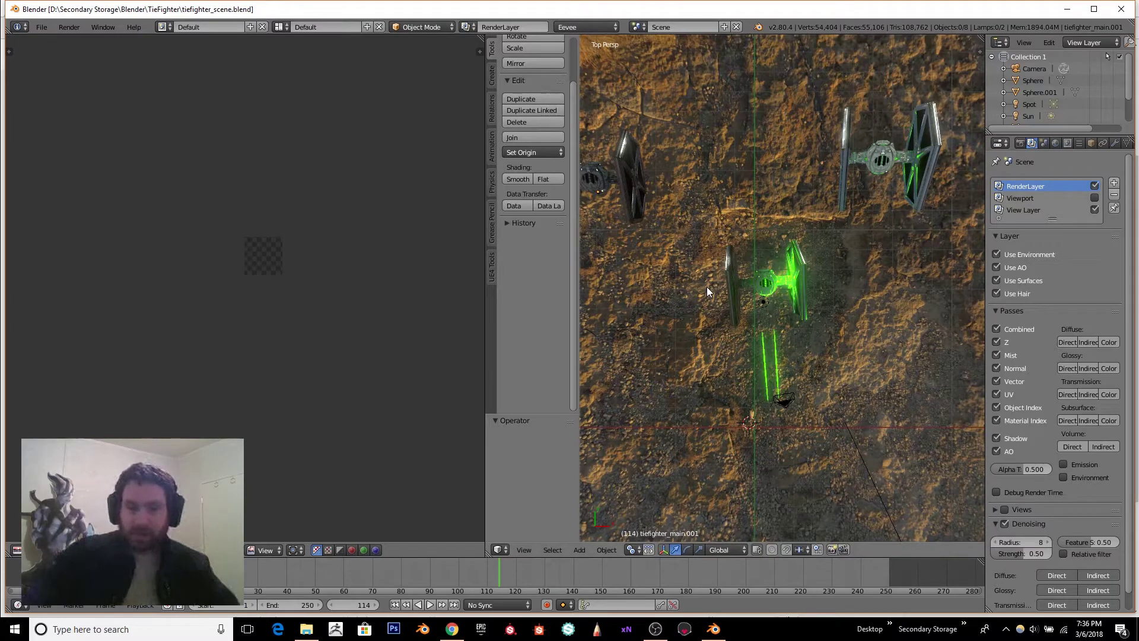
- Maximize the 3D View and examine the Eevee-shaded TIE fighters through the camera and from free angles
{"action": "key", "text": "ctrl+space"}
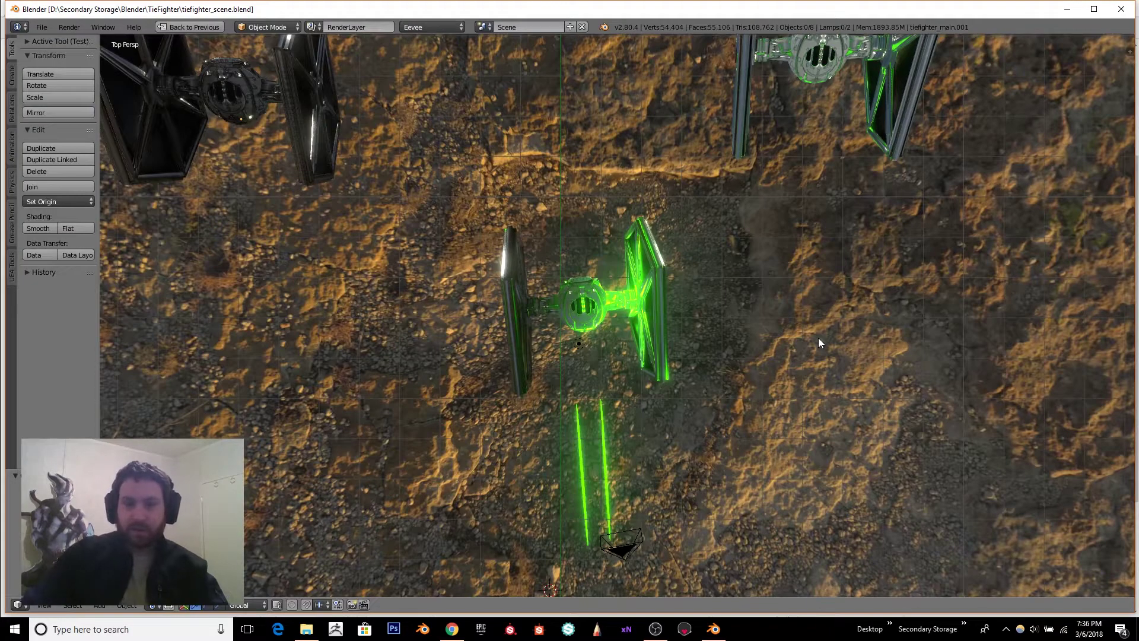
{"action": "middle_click_drag", "start_coordinate": [655, 314], "coordinate": [743, 419]}
{"action": "scroll", "coordinate": [706, 395], "scroll_direction": "up", "scroll_amount": 2}
{"action": "key", "text": "KP_0"}
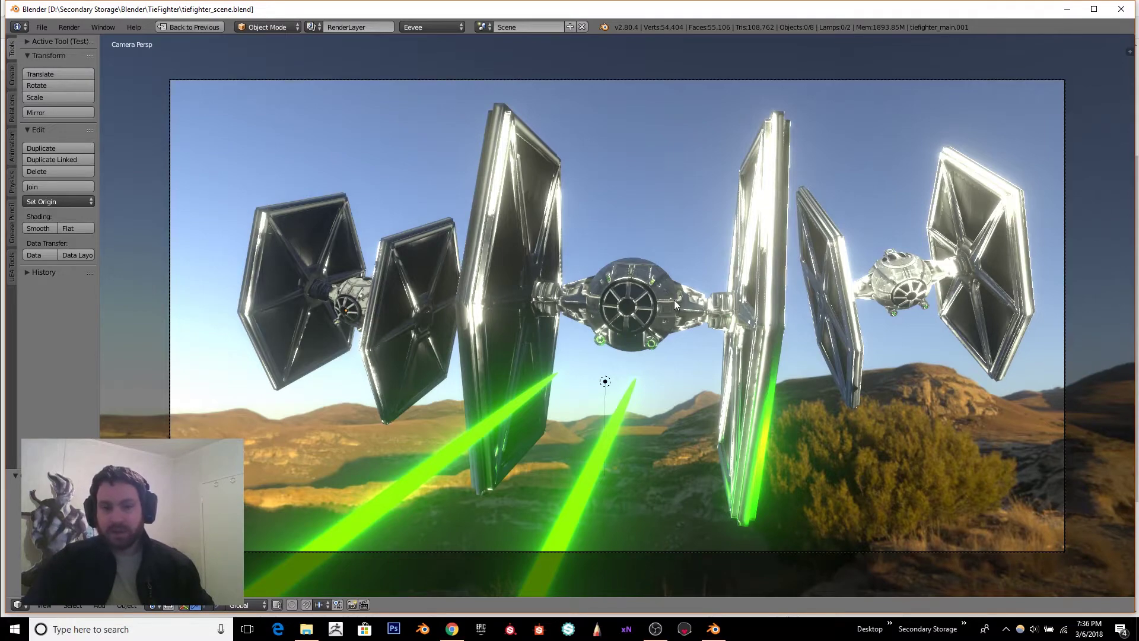
{"action": "mouse_move", "coordinate": [674, 300]}
{"action": "middle_mouse_down"}
{"action": "mouse_move", "coordinate": [639, 330]}
{"action": "mouse_move", "coordinate": [682, 318]}
{"action": "middle_mouse_up"}
{"action": "key", "text": "KP_0"}
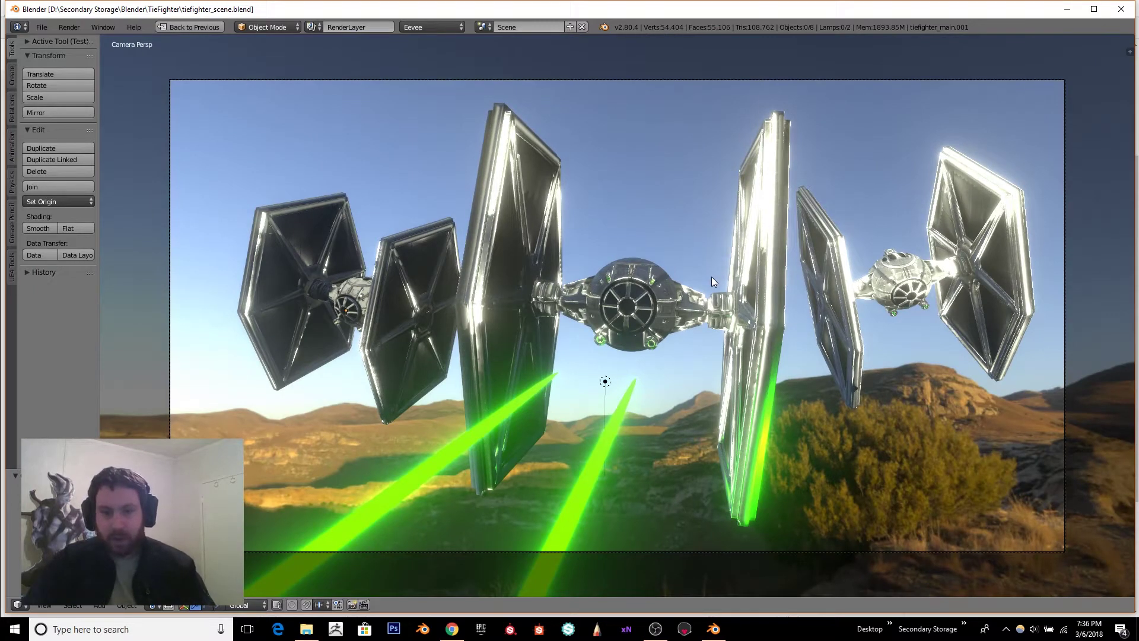
{"action": "key", "text": "KP_0"}
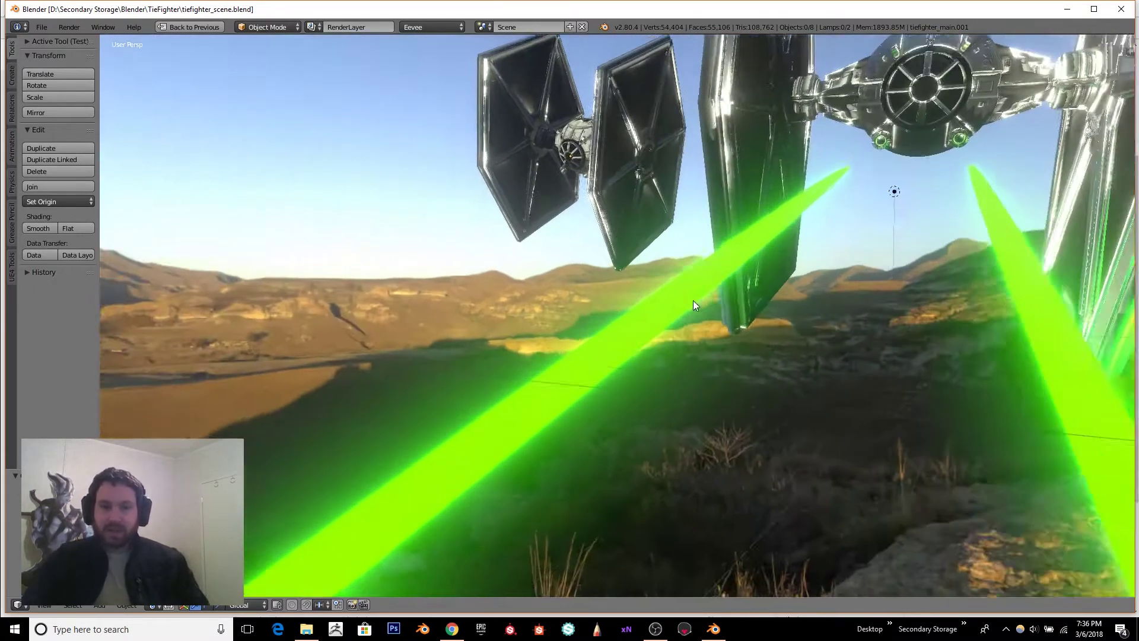
{"action": "scroll", "coordinate": [701, 290], "scroll_direction": "up", "scroll_amount": 8}
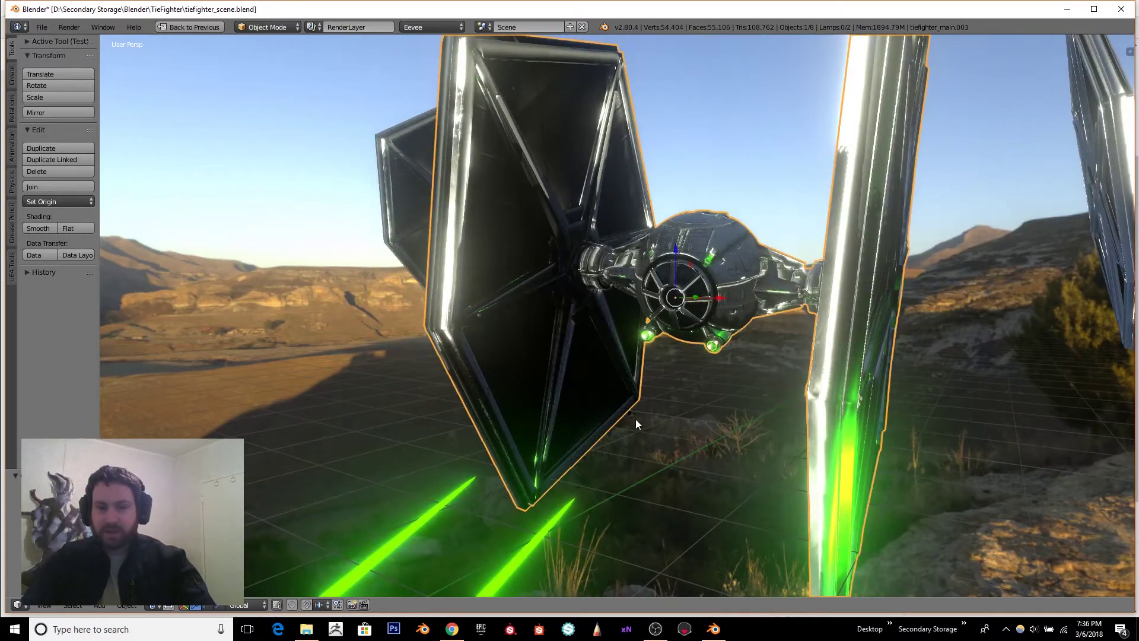
- Select the spot light below the middle TIE fighter and try moving it to watch the lighting update
{"action": "left_click", "coordinate": [629, 413]}
{"action": "middle_click_drag", "start_coordinate": [629, 413], "coordinate": [653, 411]}
{"action": "scroll", "coordinate": [680, 411], "scroll_direction": "down", "scroll_amount": 6}
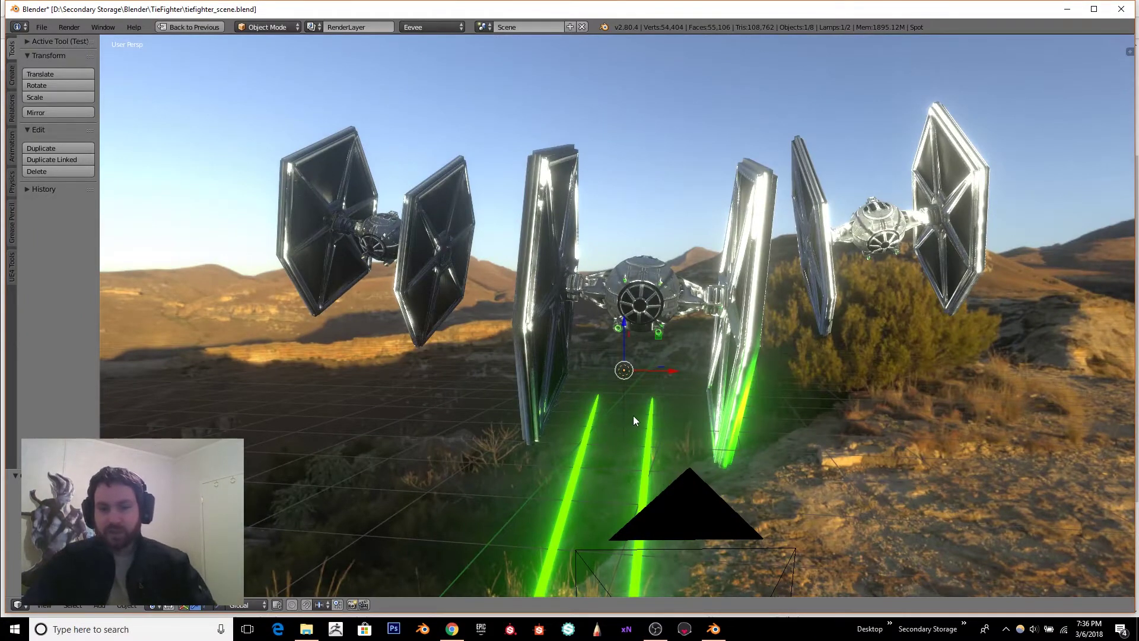
{"action": "mouse_move", "coordinate": [640, 394]}
{"action": "middle_mouse_down"}
{"action": "mouse_move", "coordinate": [556, 407]}
{"action": "mouse_move", "coordinate": [657, 405]}
{"action": "middle_mouse_up"}
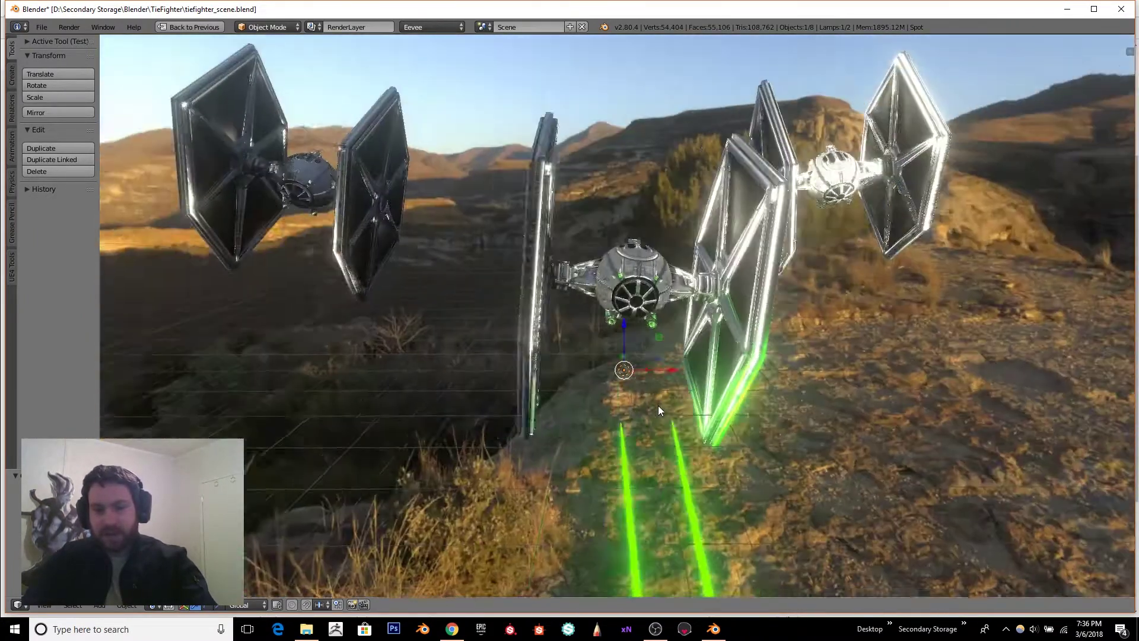
{"action": "key", "text": "g"}
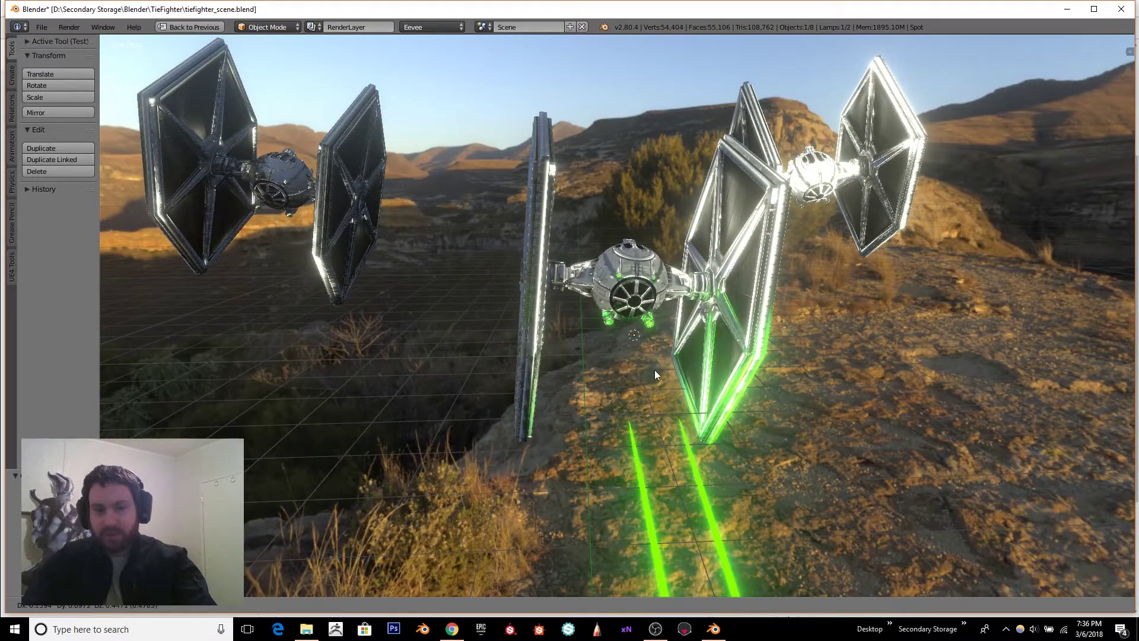
{"action": "left_click", "coordinate": [652, 406]}
{"action": "mouse_move", "coordinate": [653, 406]}
{"action": "middle_mouse_down"}
{"action": "mouse_move", "coordinate": [671, 420]}
{"action": "mouse_move", "coordinate": [522, 436]}
{"action": "mouse_move", "coordinate": [570, 439]}
{"action": "mouse_move", "coordinate": [667, 386]}
{"action": "mouse_move", "coordinate": [657, 392]}
{"action": "middle_mouse_up"}
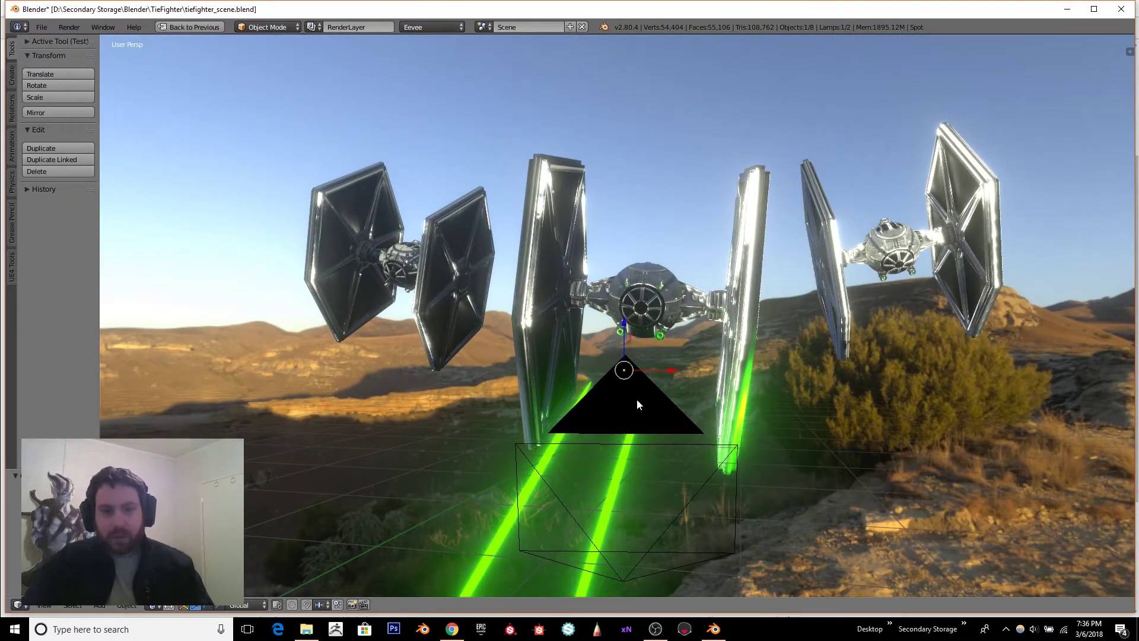
- Return the 3D View to the camera's perspective and restore the multi-area layout
{"action": "scroll", "coordinate": [639, 400], "scroll_direction": "up", "scroll_amount": 2}
{"action": "scroll", "coordinate": [678, 295], "scroll_direction": "down", "scroll_amount": 2}
{"action": "middle_click_drag", "start_coordinate": [677, 295], "coordinate": [680, 297]}
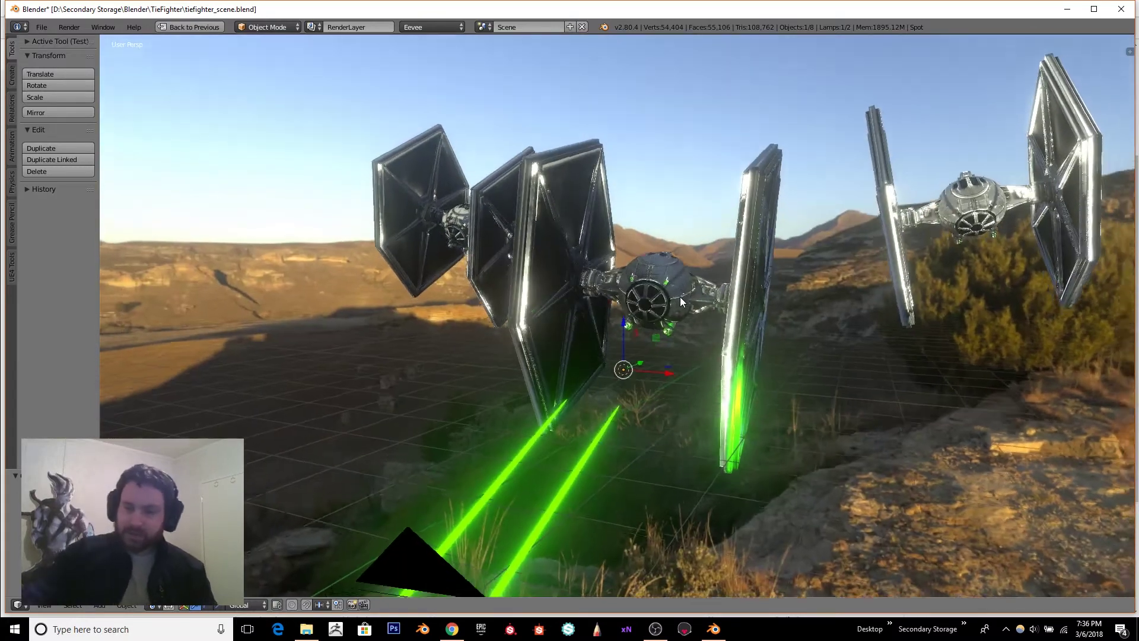
{"action": "key", "text": "KP_0"}
{"action": "scroll", "coordinate": [614, 497], "scroll_direction": "up", "scroll_amount": 1}
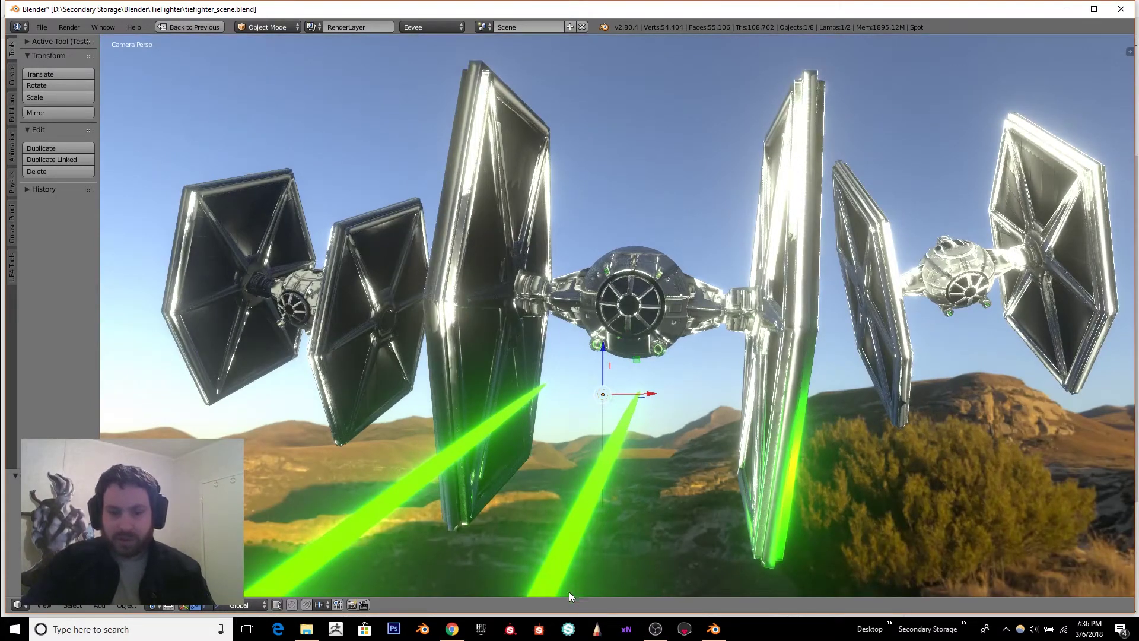
{"action": "key", "text": "ctrl+space"}
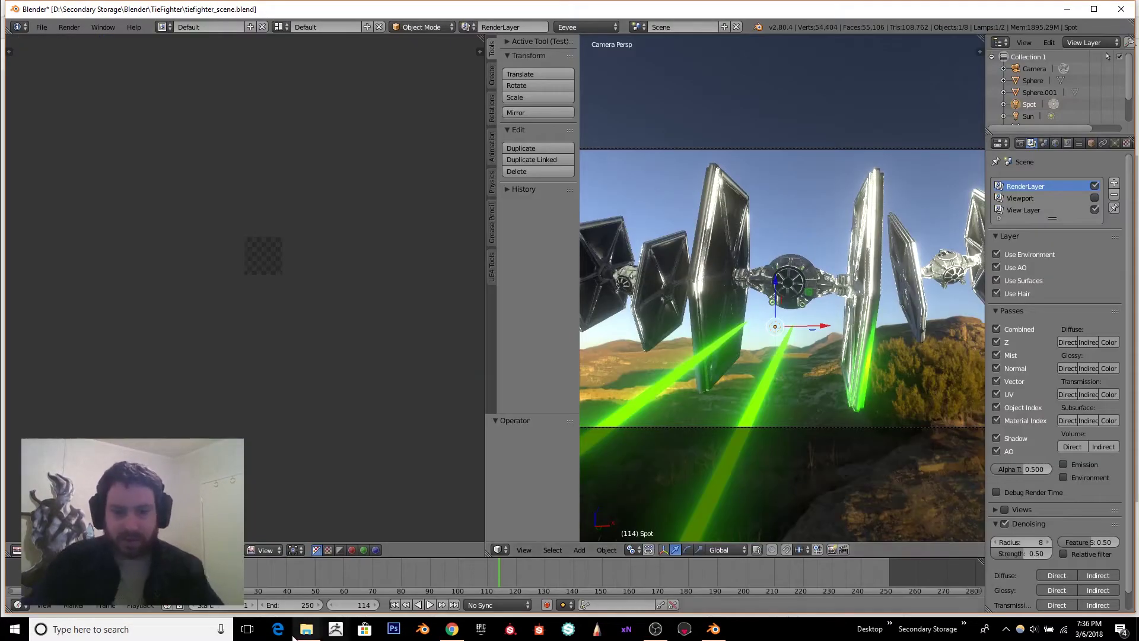
- Change the empty image area to the Node Editor and select the middle TIE fighter to show its material nodes
{"action": "left_click", "coordinate": [17, 550]}
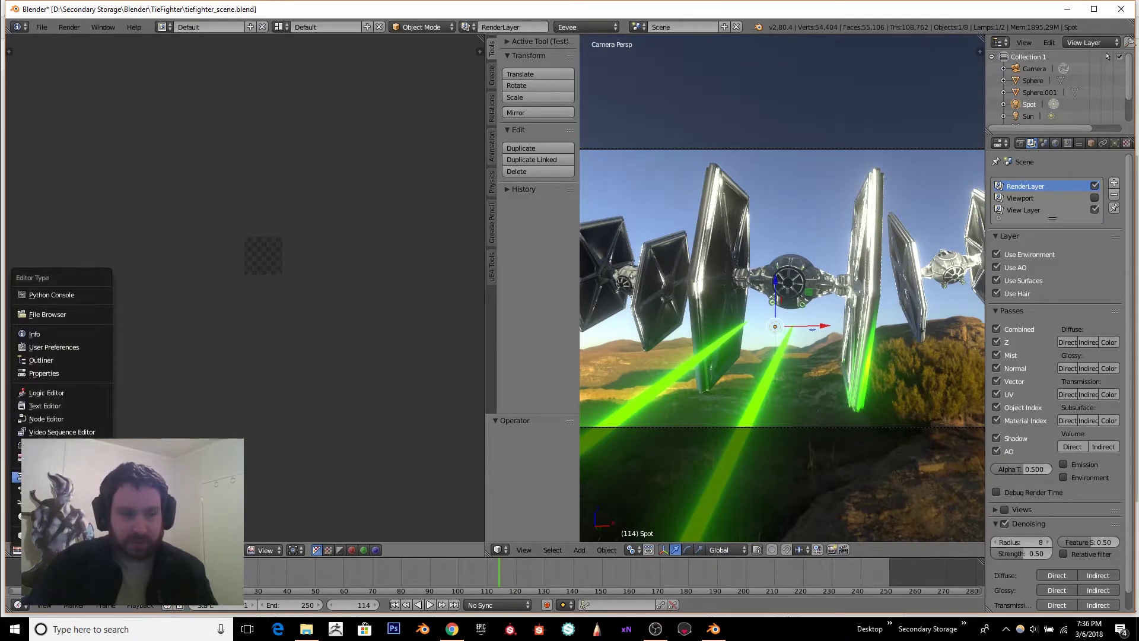
{"action": "left_click", "coordinate": [60, 418]}
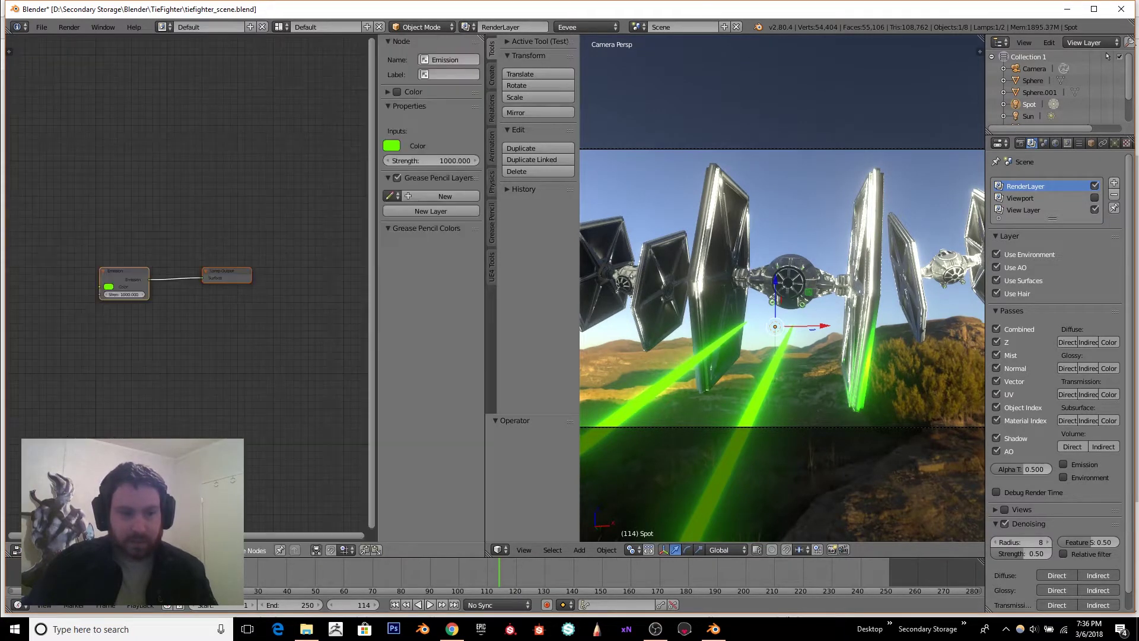
{"action": "left_click", "coordinate": [773, 278]}
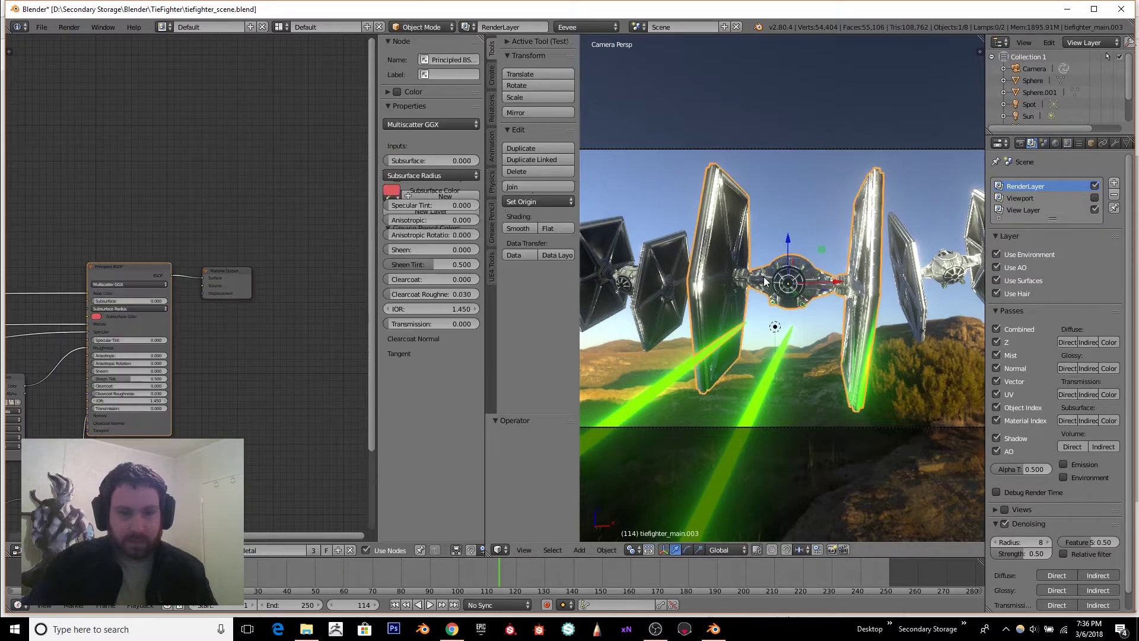
- Examine the TIE fighter's material network, from the Image Texture and Normal Map nodes to the Principled BSDF
{"action": "middle_click_drag", "start_coordinate": [209, 380], "coordinate": [60, 260]}
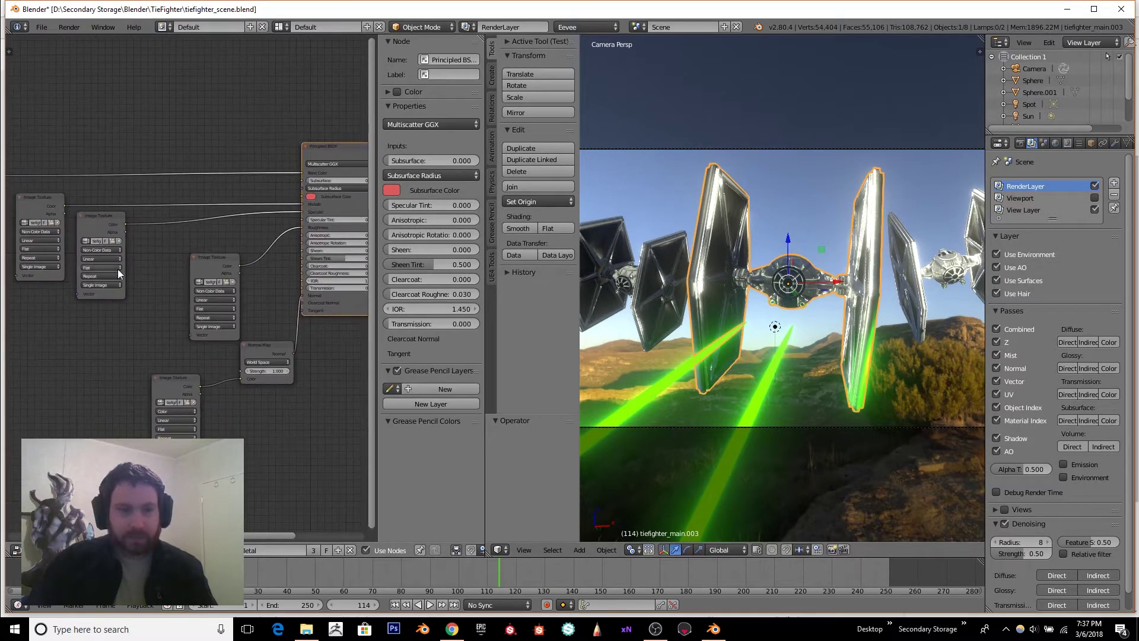
{"action": "scroll", "coordinate": [221, 267], "scroll_direction": "down", "scroll_amount": 1}
{"action": "middle_click_drag", "start_coordinate": [220, 267], "coordinate": [140, 113]}
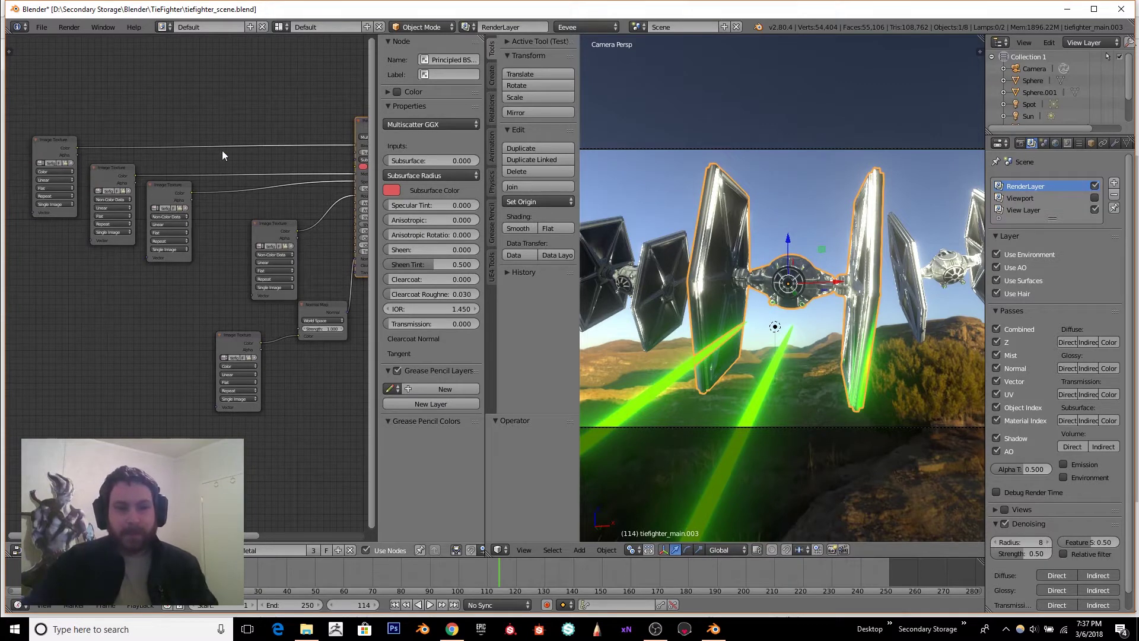
{"action": "scroll", "coordinate": [244, 242], "scroll_direction": "up", "scroll_amount": 3}
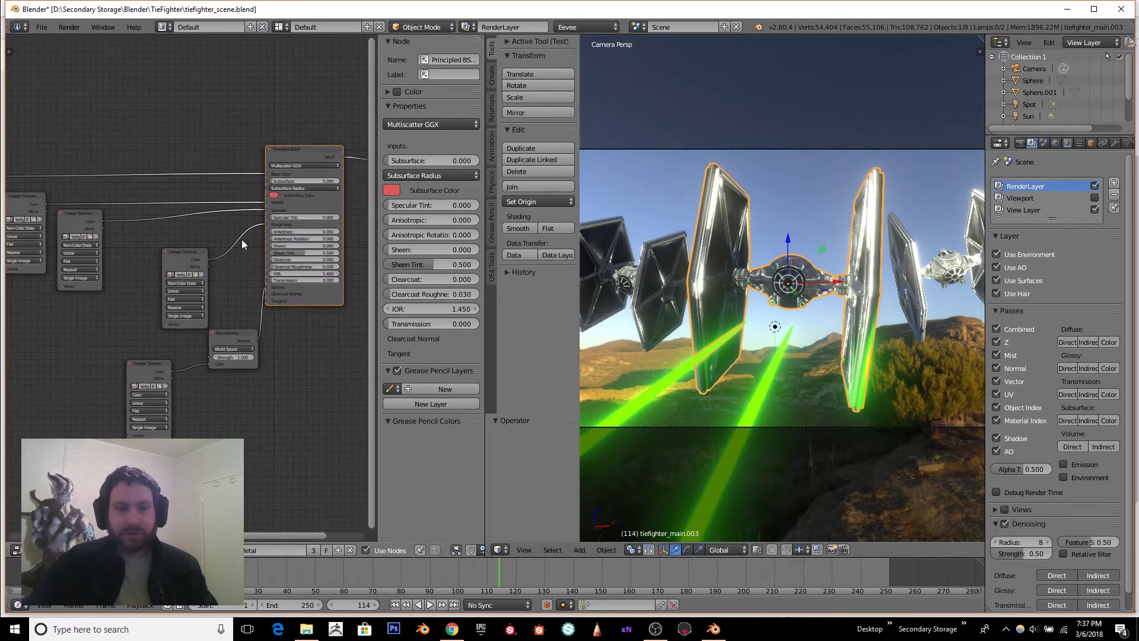
{"action": "middle_click_drag", "start_coordinate": [235, 105], "coordinate": [139, 134]}
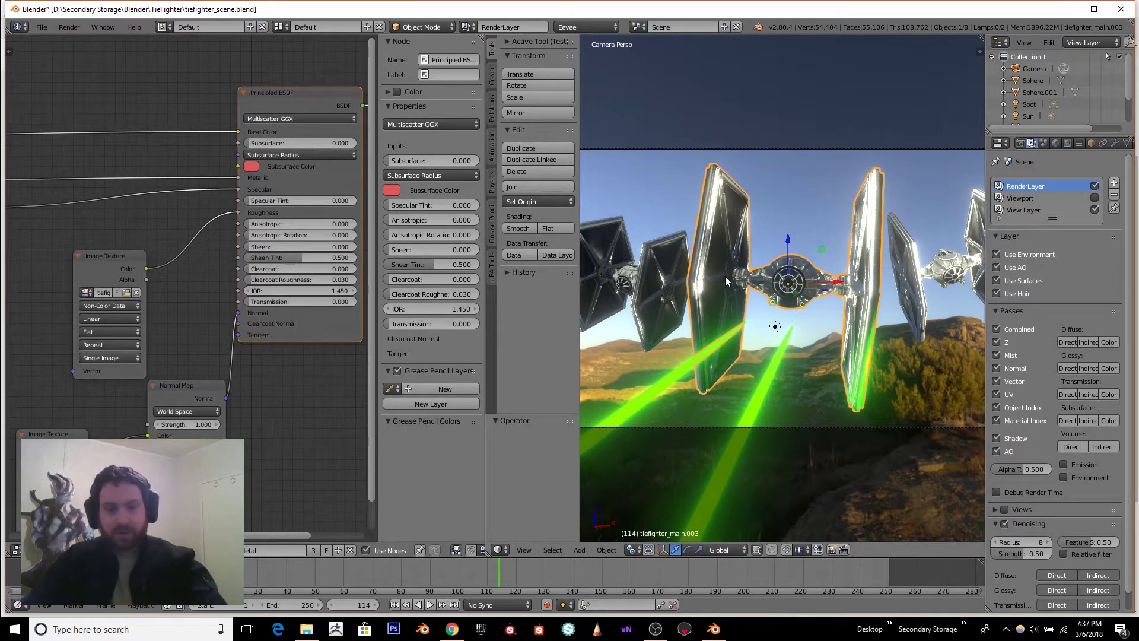
- Hide the 3D View's tool shelf and inspect the TIE fighter from its side alongside its material nodes
{"action": "key", "text": "t"}
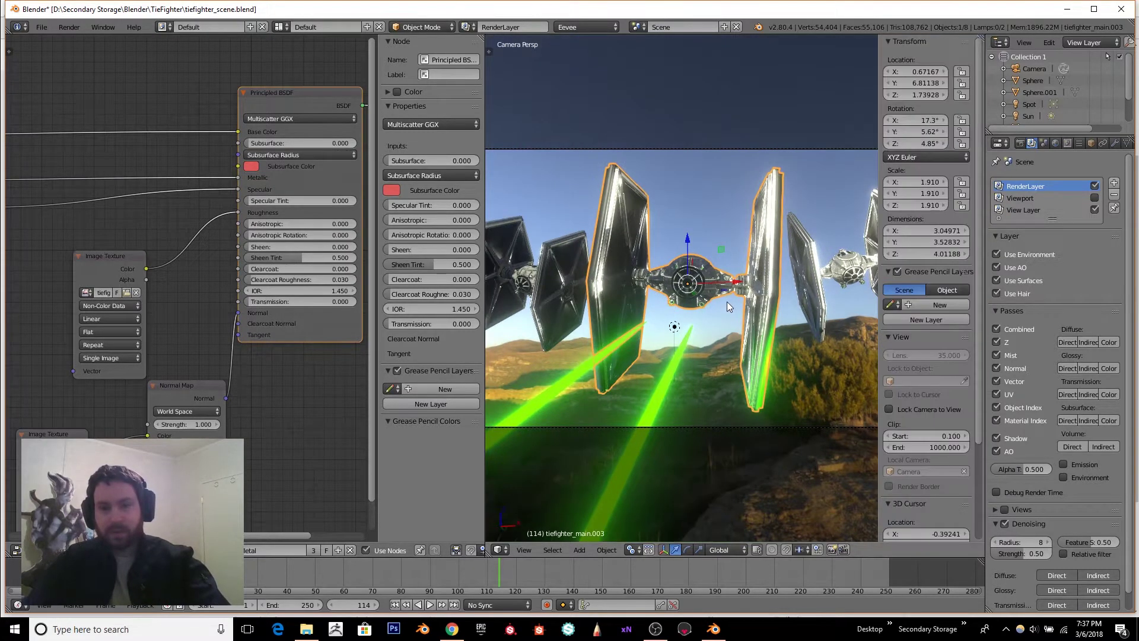
{"action": "scroll", "coordinate": [759, 300], "scroll_direction": "down", "scroll_amount": 2}
{"action": "middle_click_drag", "start_coordinate": [759, 300], "coordinate": [835, 294]}
{"action": "middle_click_drag", "start_coordinate": [142, 209], "coordinate": [255, 211]}
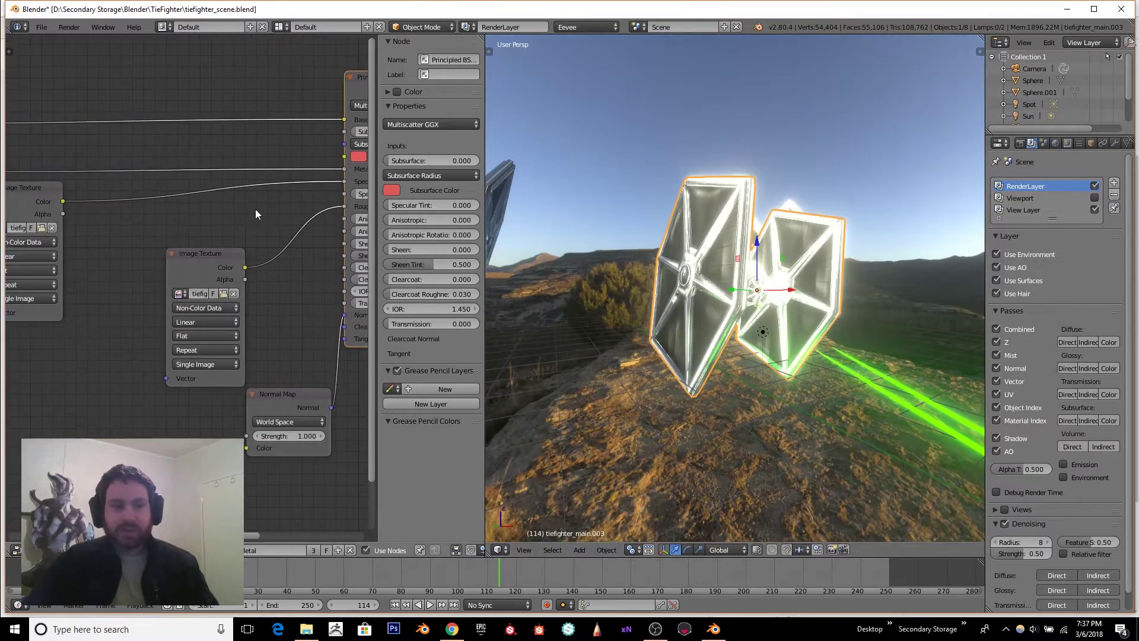
{"action": "scroll", "coordinate": [236, 247], "scroll_direction": "down", "scroll_amount": 3}
{"action": "scroll", "coordinate": [234, 199], "scroll_direction": "up", "scroll_amount": 2}
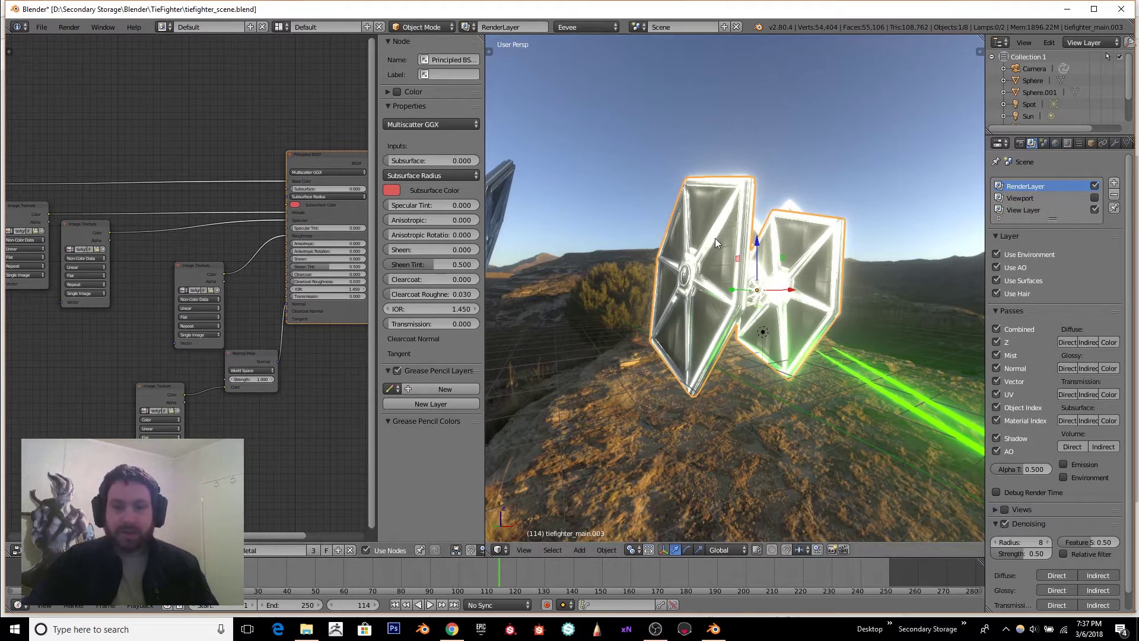
- Switch the render engine to Cycles Render and view the middle TIE fighter up close through the camera
{"action": "left_click", "coordinate": [604, 26]}
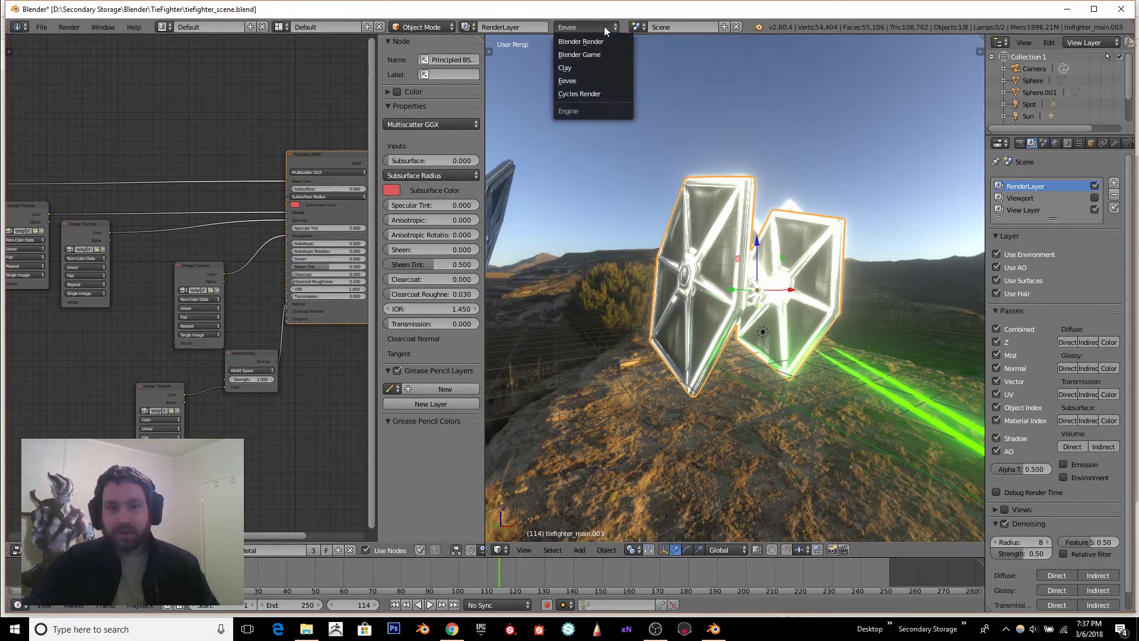
{"action": "left_click", "coordinate": [576, 94]}
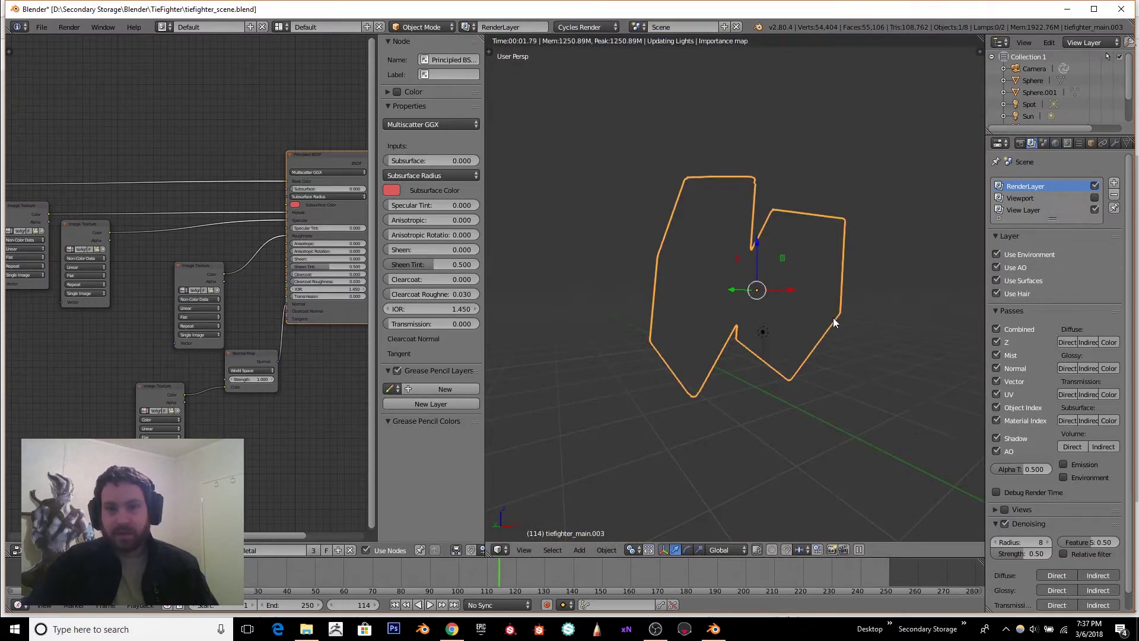
{"action": "middle_click_drag", "start_coordinate": [834, 322], "coordinate": [797, 328]}
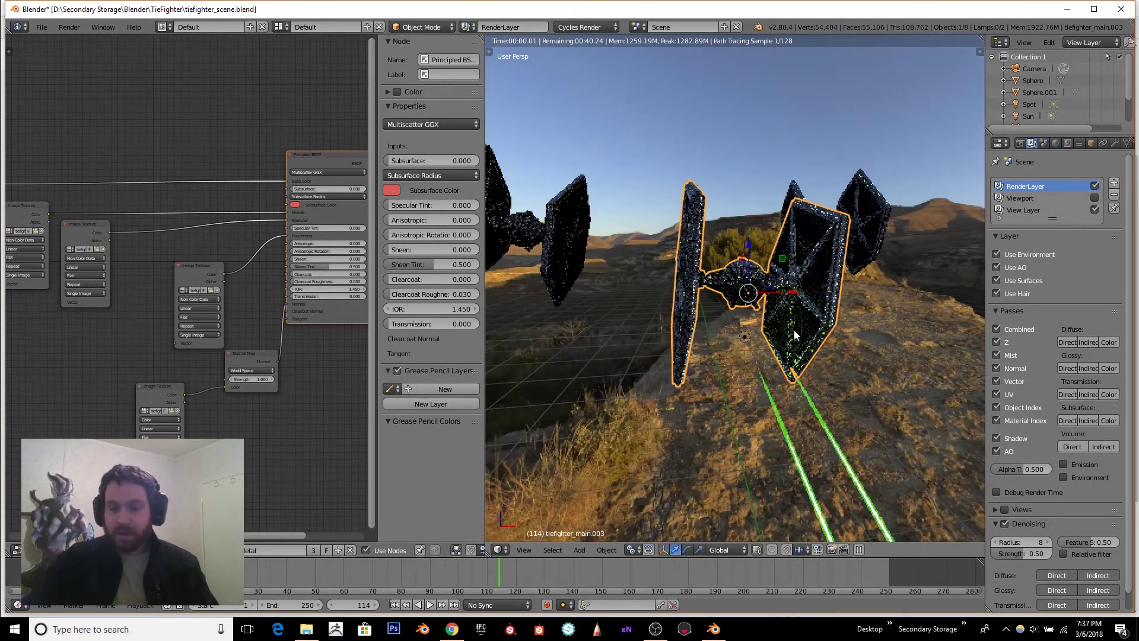
{"action": "key", "text": "KP_0"}
{"action": "scroll", "coordinate": [793, 330], "scroll_direction": "up", "scroll_amount": 5}
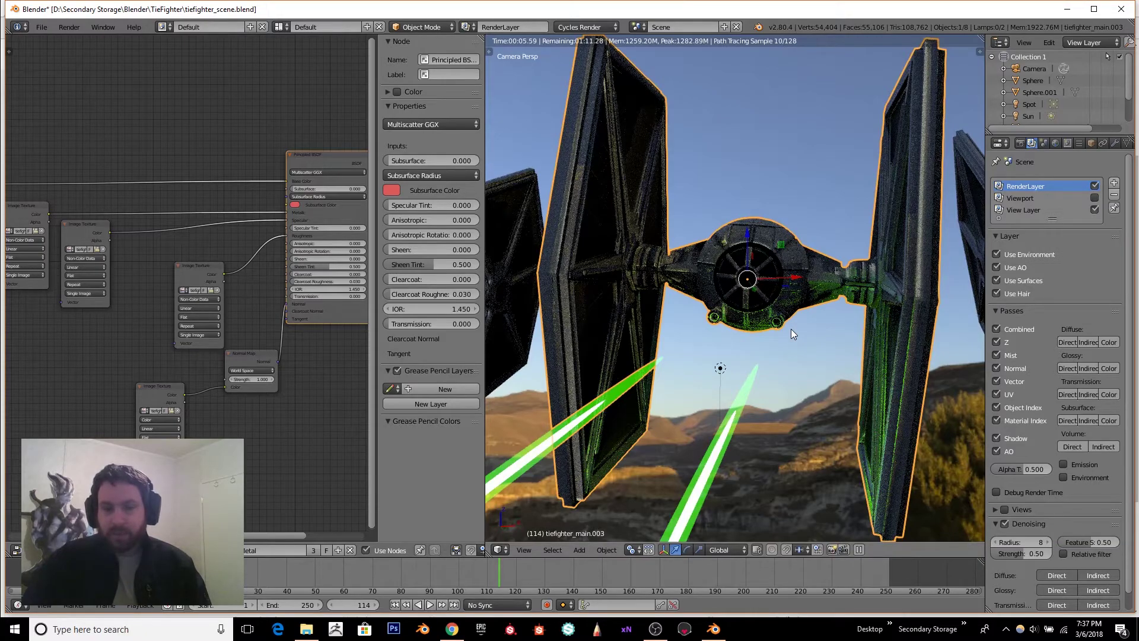
- Examine the Cycles-rendered TIE fighters from the camera and free angles, both close up and from farther away
{"action": "middle_click_drag", "start_coordinate": [792, 329], "coordinate": [756, 327]}
{"action": "key", "text": "KP_0"}
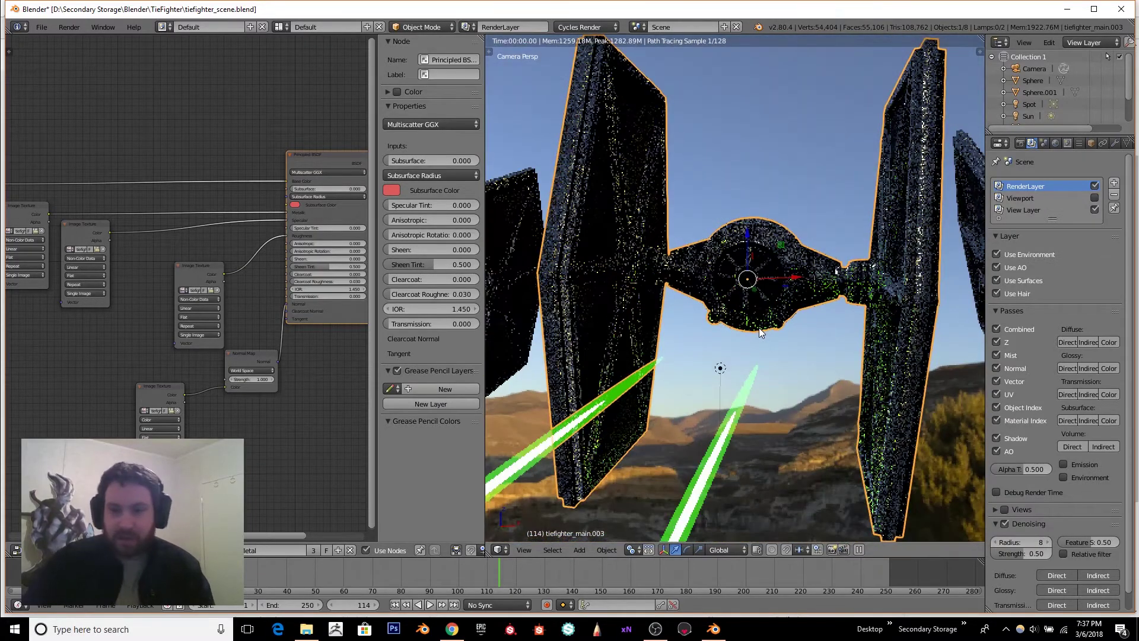
{"action": "middle_click_drag", "start_coordinate": [764, 226], "coordinate": [741, 344]}
{"action": "scroll", "coordinate": [722, 289], "scroll_direction": "up", "scroll_amount": 5}
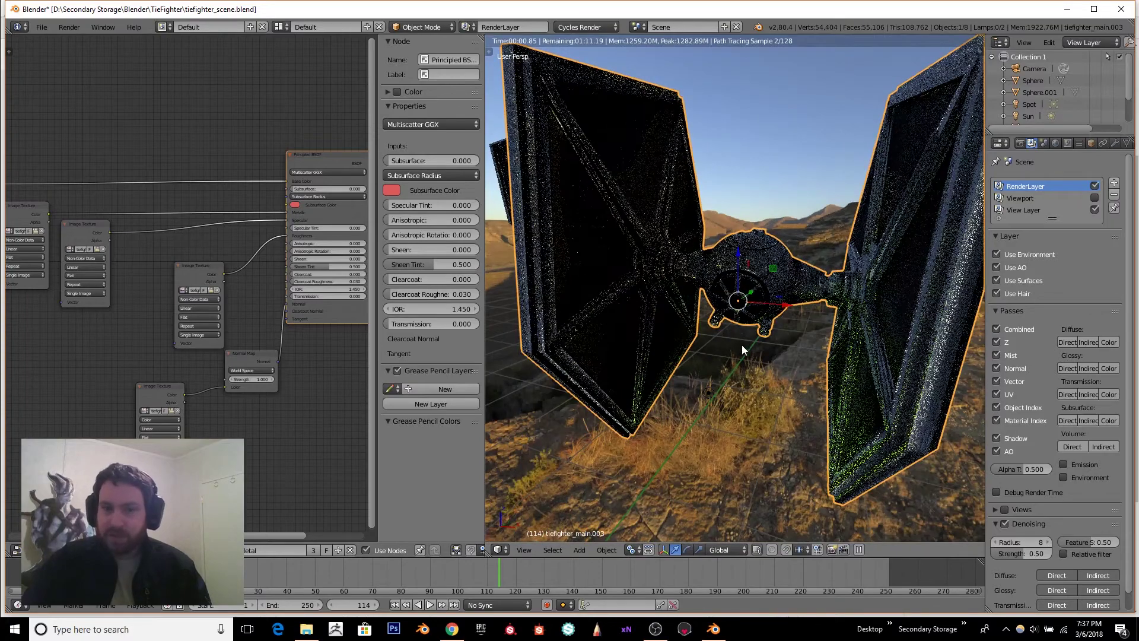
{"action": "scroll", "coordinate": [748, 336], "scroll_direction": "up", "scroll_amount": 2}
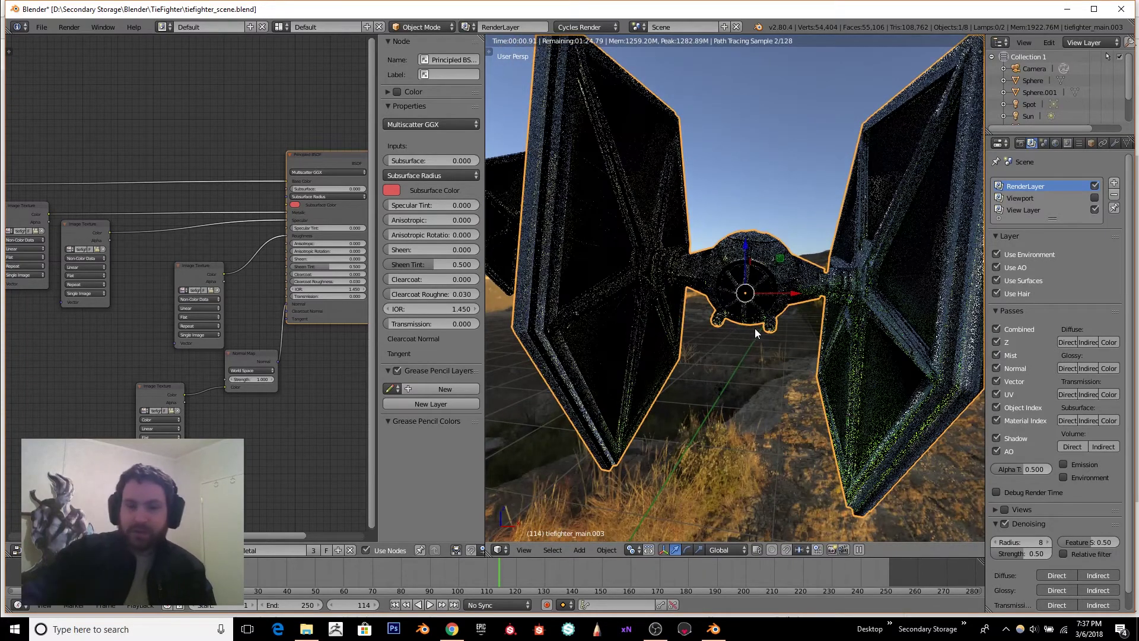
{"action": "key", "text": "KP_0"}
{"action": "middle_click_drag", "start_coordinate": [785, 324], "coordinate": [706, 330]}
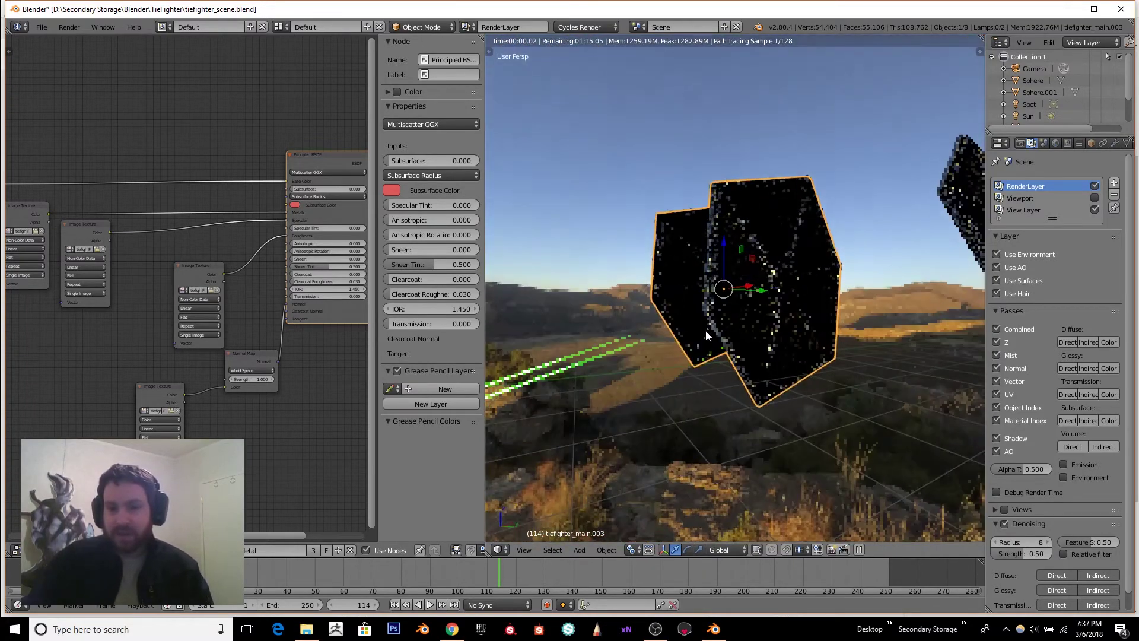
{"action": "scroll", "coordinate": [756, 322], "scroll_direction": "up", "scroll_amount": 5}
{"action": "scroll", "coordinate": [760, 330], "scroll_direction": "down", "scroll_amount": 5}
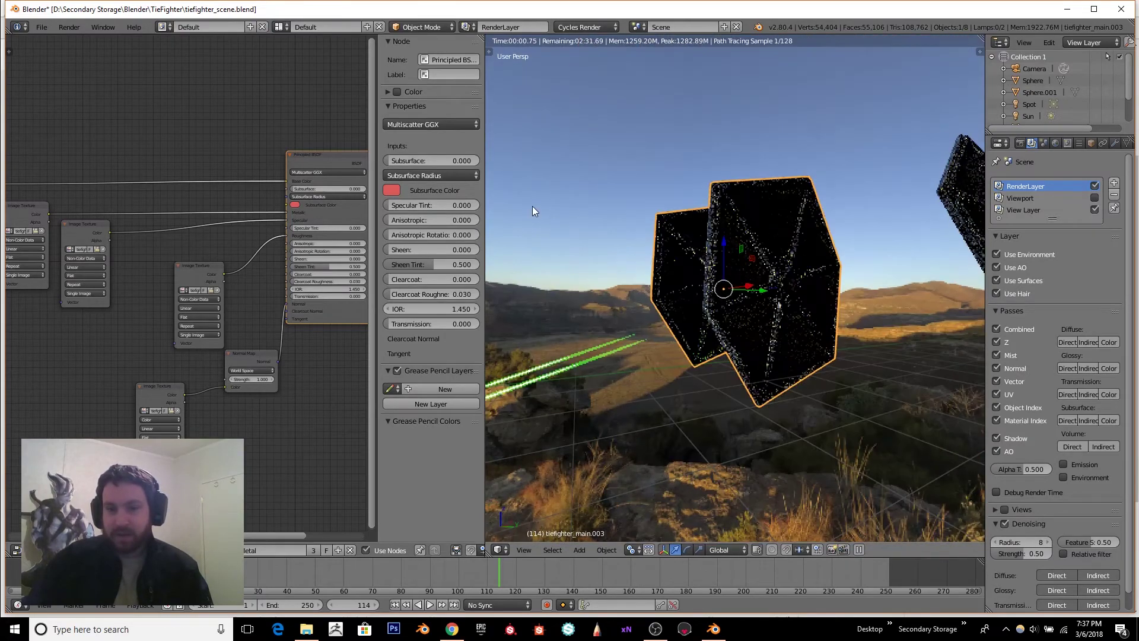
{"action": "middle_click_drag", "start_coordinate": [532, 205], "coordinate": [742, 337]}
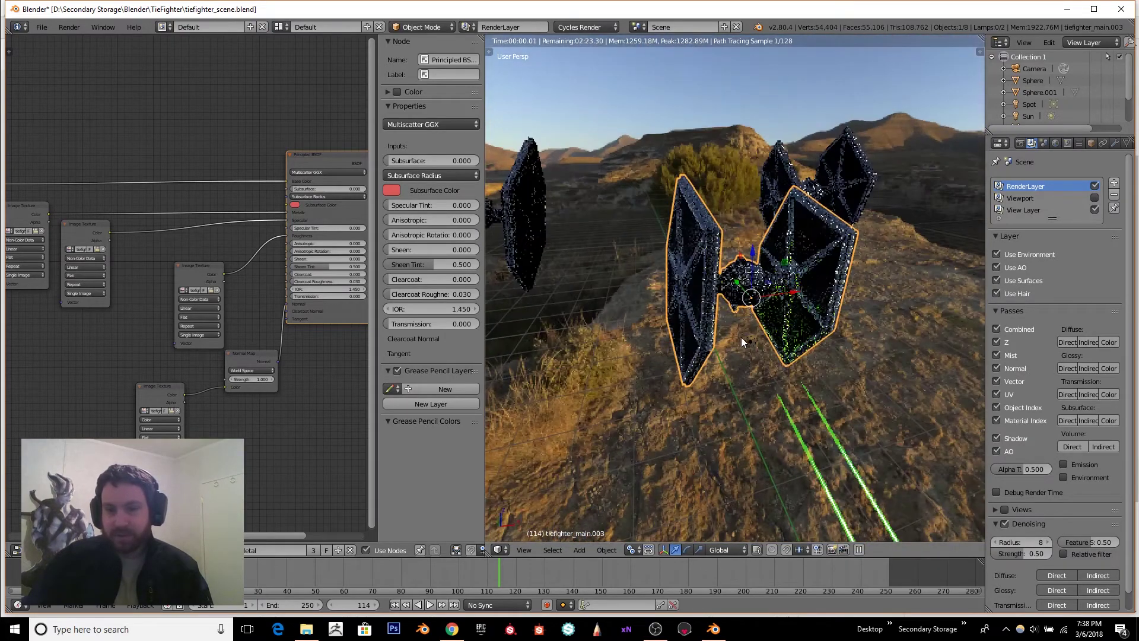
{"action": "scroll", "coordinate": [821, 367], "scroll_direction": "up", "scroll_amount": 5}
{"action": "middle_click_drag", "start_coordinate": [821, 367], "coordinate": [772, 330]}
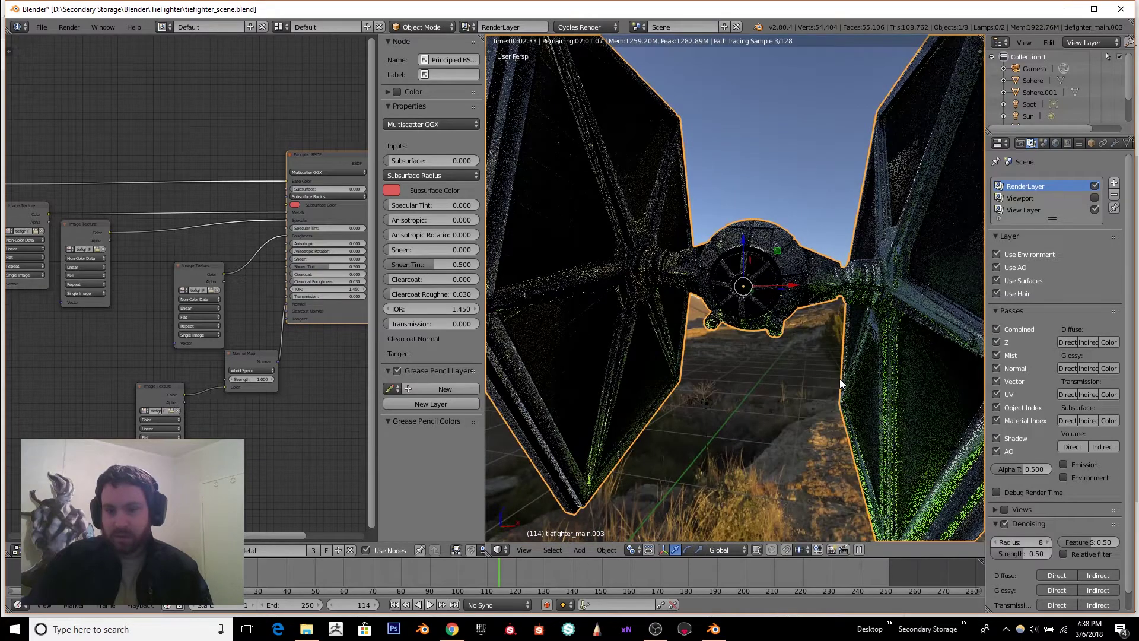
{"action": "scroll", "coordinate": [839, 378], "scroll_direction": "down", "scroll_amount": 5}
{"action": "middle_click_drag", "start_coordinate": [679, 250], "coordinate": [804, 315]}
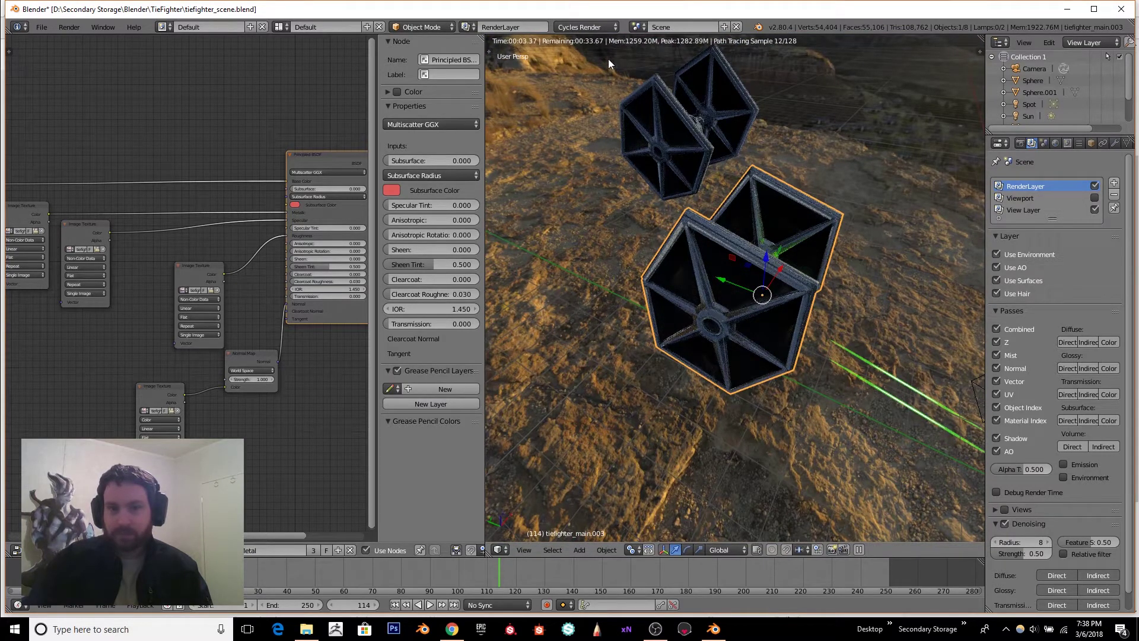
{"action": "scroll", "coordinate": [197, 205], "scroll_direction": "up", "scroll_amount": 2}
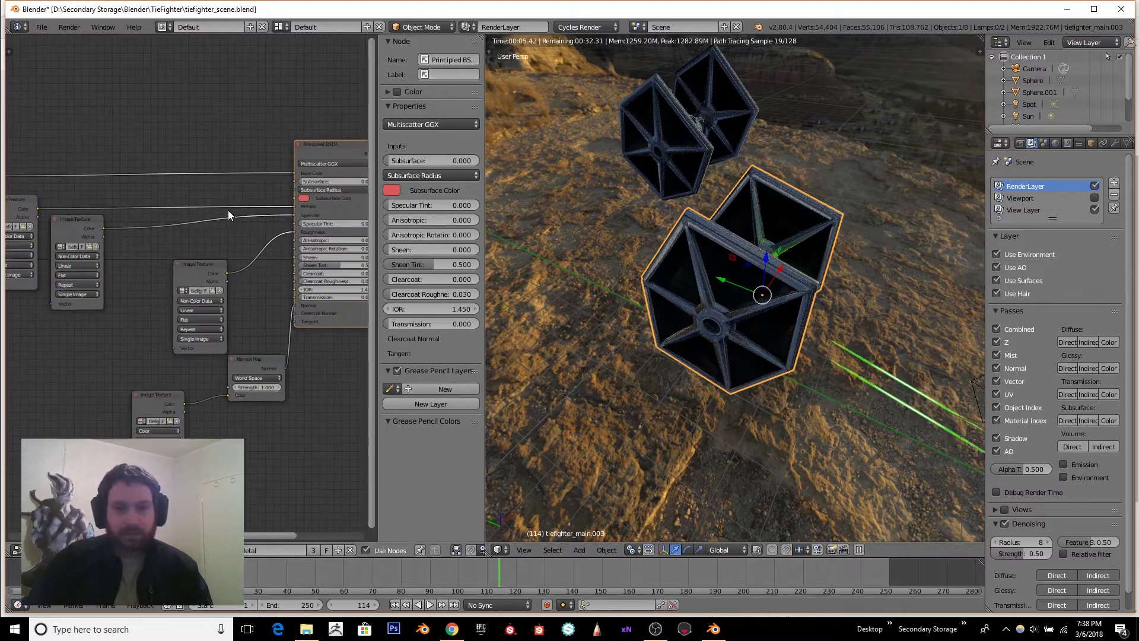
- Set the render engine back to Eevee and frame the whole camera view in the 3D View
{"action": "left_click", "coordinate": [572, 28]}
{"action": "left_click", "coordinate": [605, 84]}
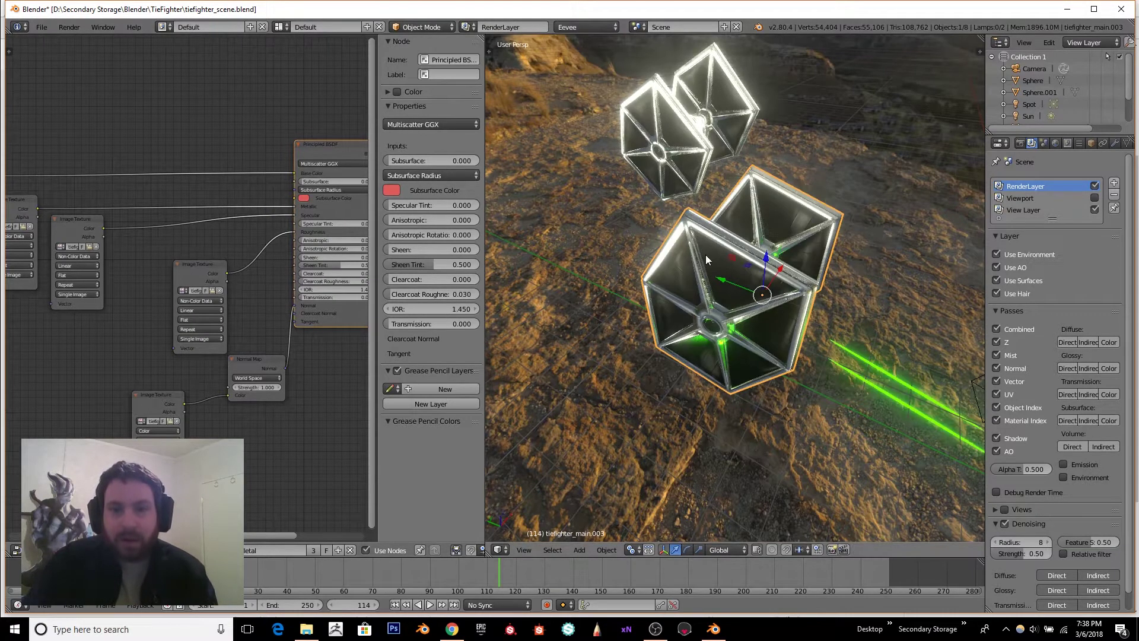
{"action": "key", "text": "KP_0"}
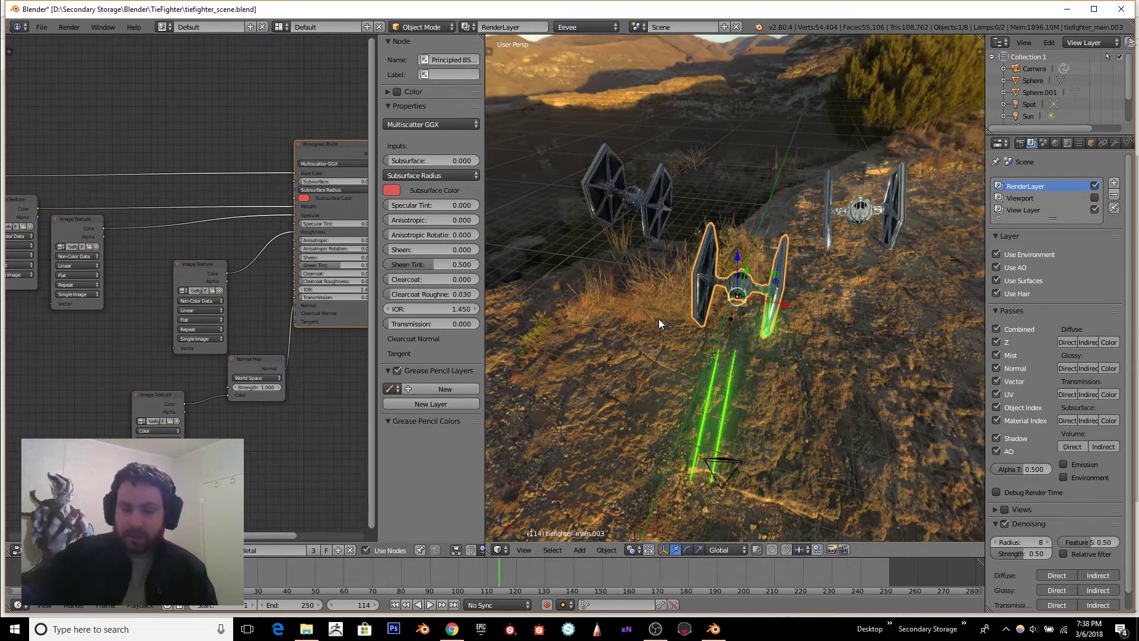
{"action": "key", "text": "Home"}
{"action": "scroll", "coordinate": [659, 318], "scroll_direction": "down", "scroll_amount": 3}
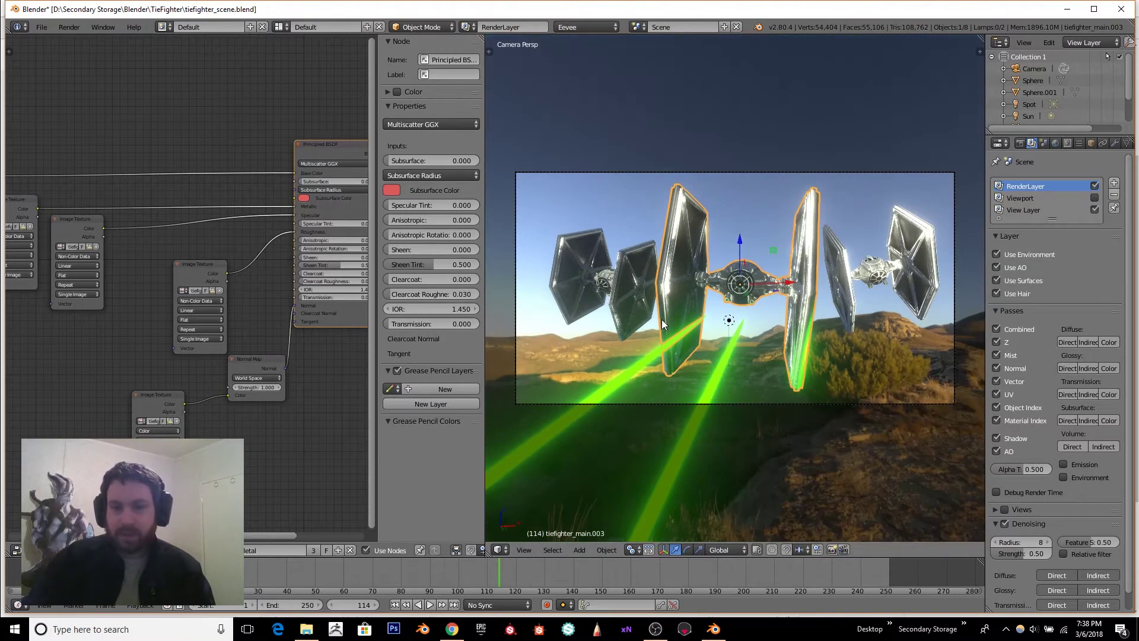
- Examine the Eevee-shaded TIE fighters through the camera, both close up and with the whole formation in view
{"action": "scroll", "coordinate": [665, 321], "scroll_direction": "down", "scroll_amount": 1}
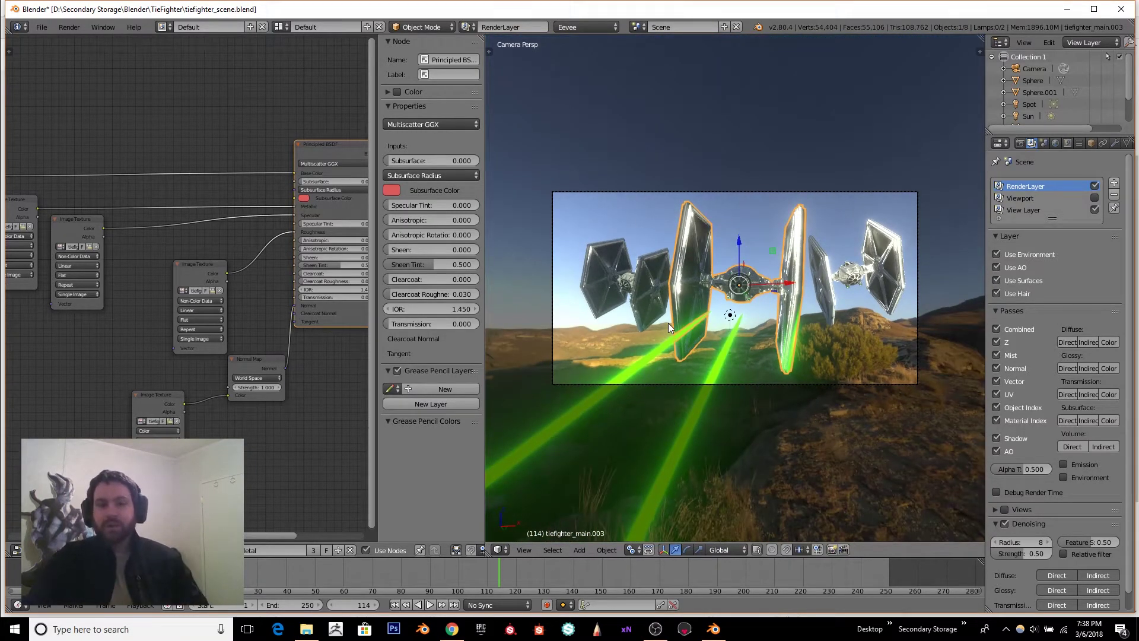
{"action": "scroll", "coordinate": [692, 323], "scroll_direction": "up", "scroll_amount": 1}
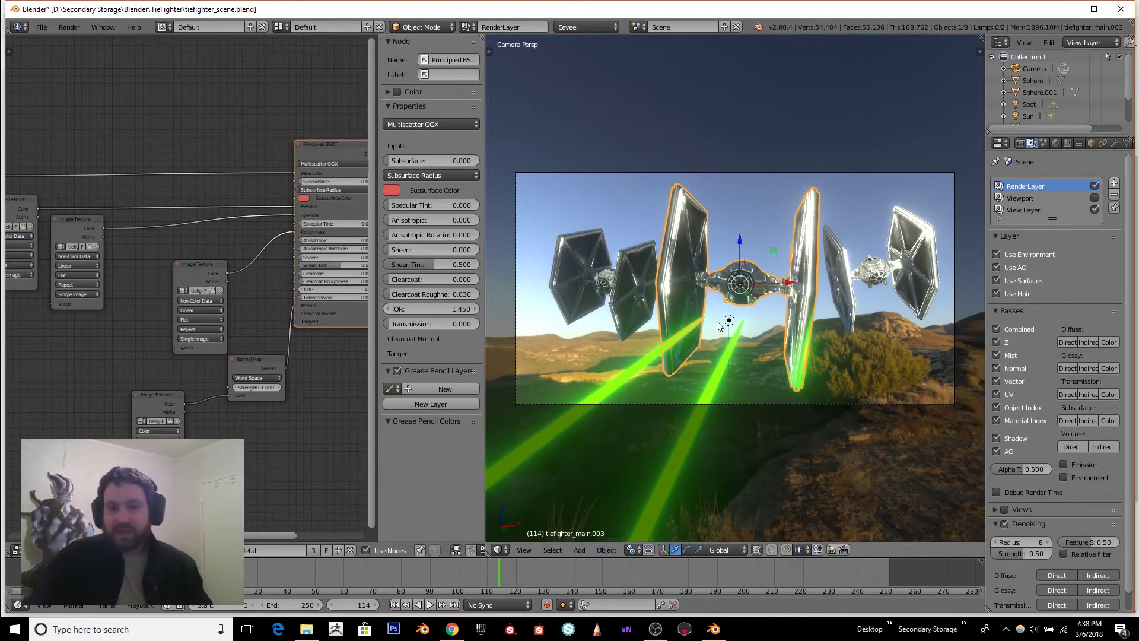
{"action": "scroll", "coordinate": [755, 326], "scroll_direction": "up", "scroll_amount": 4}
{"action": "scroll", "coordinate": [749, 298], "scroll_direction": "down", "scroll_amount": 4}
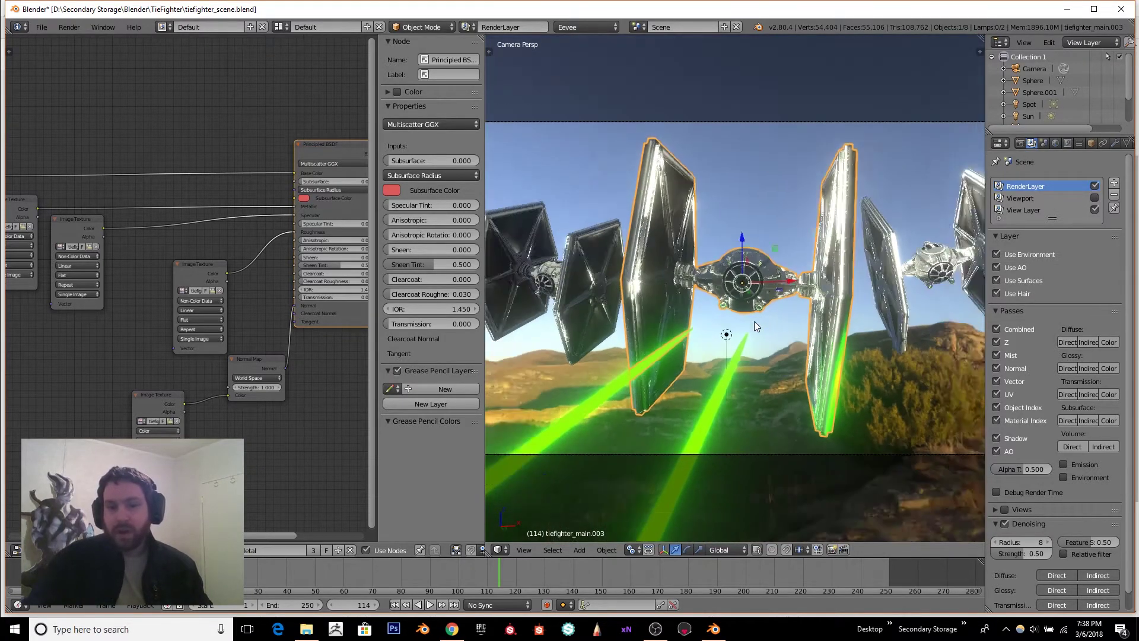
{"action": "scroll", "coordinate": [748, 298], "scroll_direction": "up", "scroll_amount": 4}
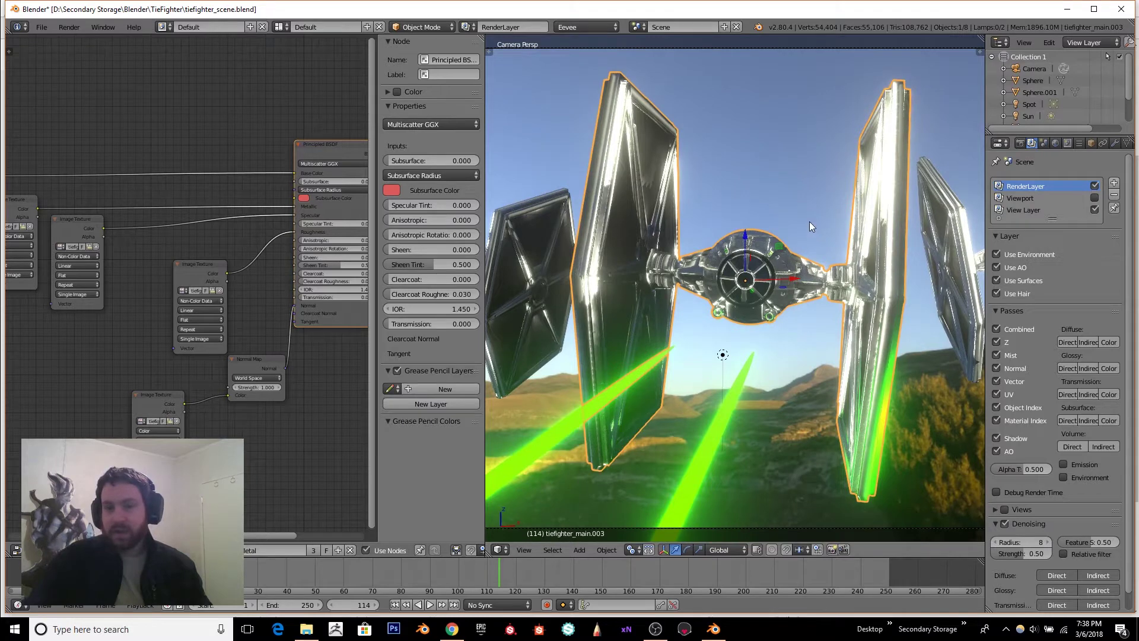
{"action": "scroll", "coordinate": [808, 225], "scroll_direction": "down", "scroll_amount": 1}
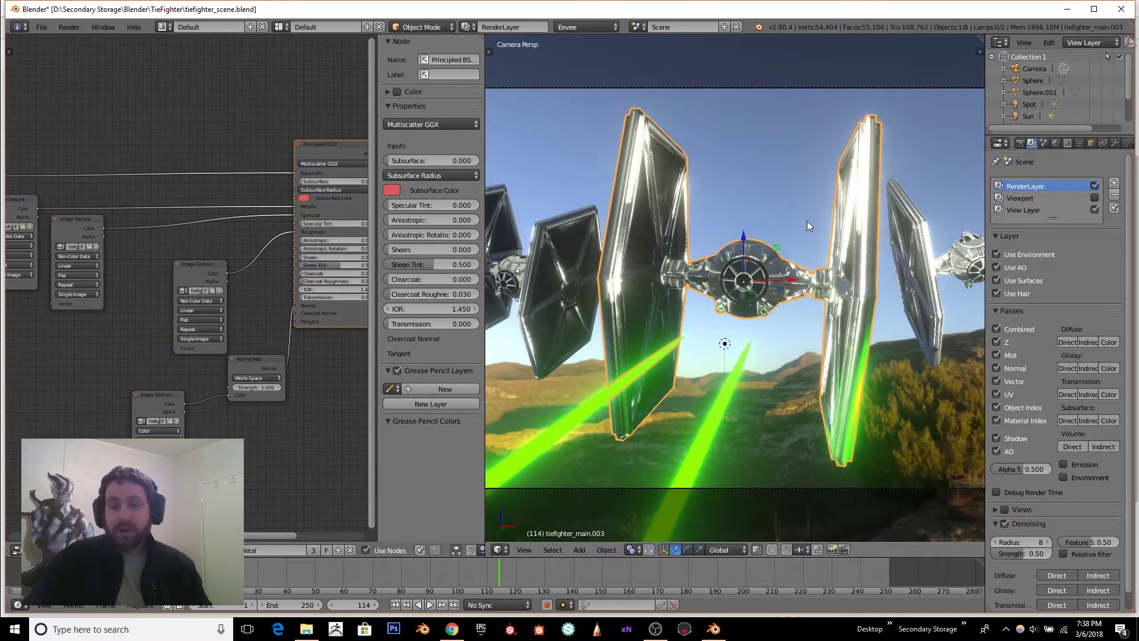
{"action": "scroll", "coordinate": [747, 258], "scroll_direction": "down", "scroll_amount": 2}
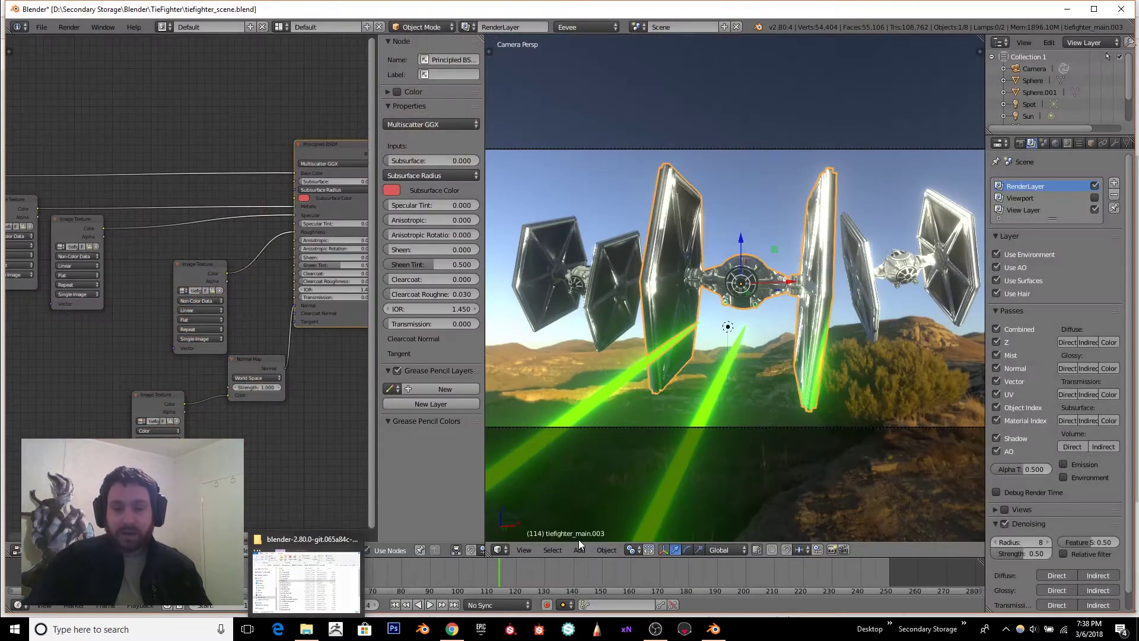
- Switch to Photoshop and inspect the middle TIE fighter up close in Eevee Render.png
{"action": "scroll", "coordinate": [689, 358], "scroll_direction": "up", "scroll_amount": 2}
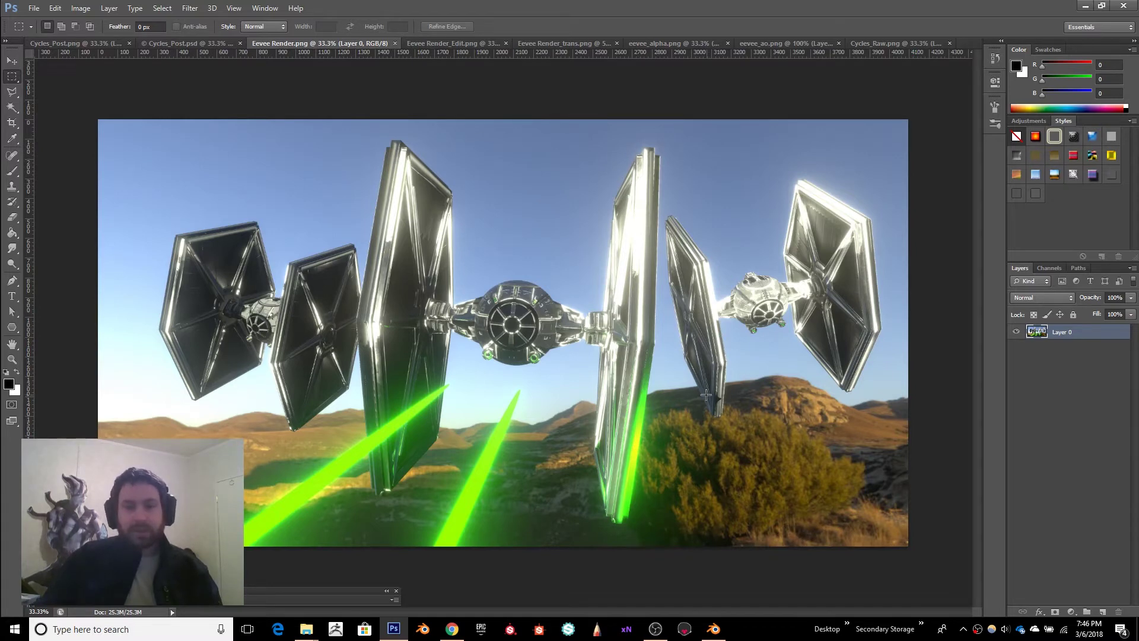
{"action": "key", "text": "ctrl+plus"}
{"action": "key", "text": "ctrl+plus"}
{"action": "key", "text": "ctrl+plus"}
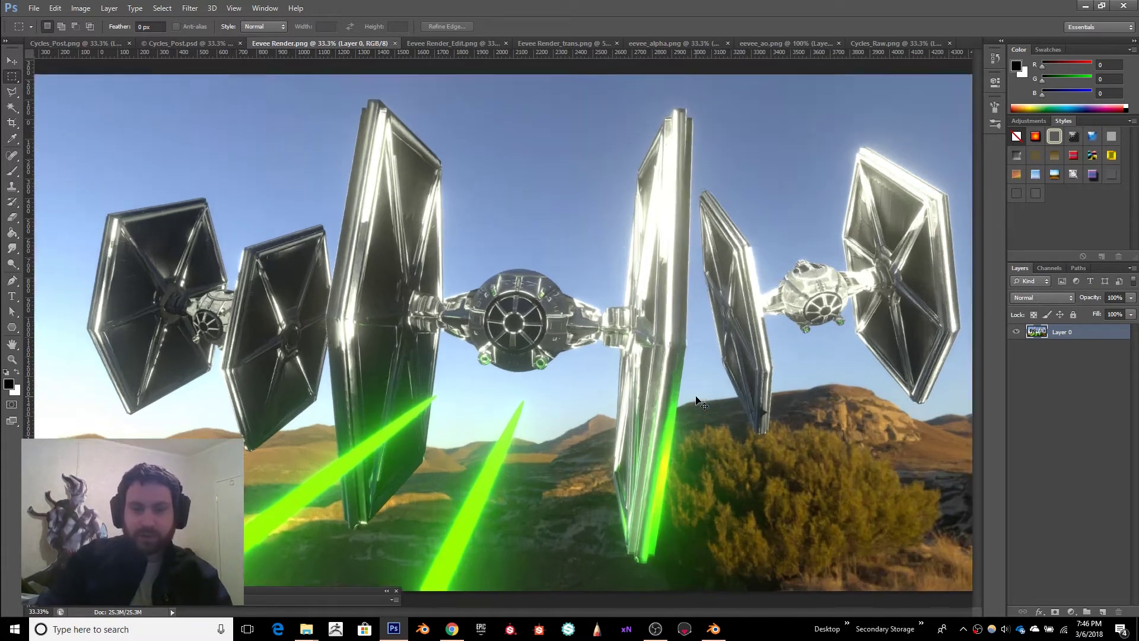
{"action": "key", "text": "ctrl+minus"}
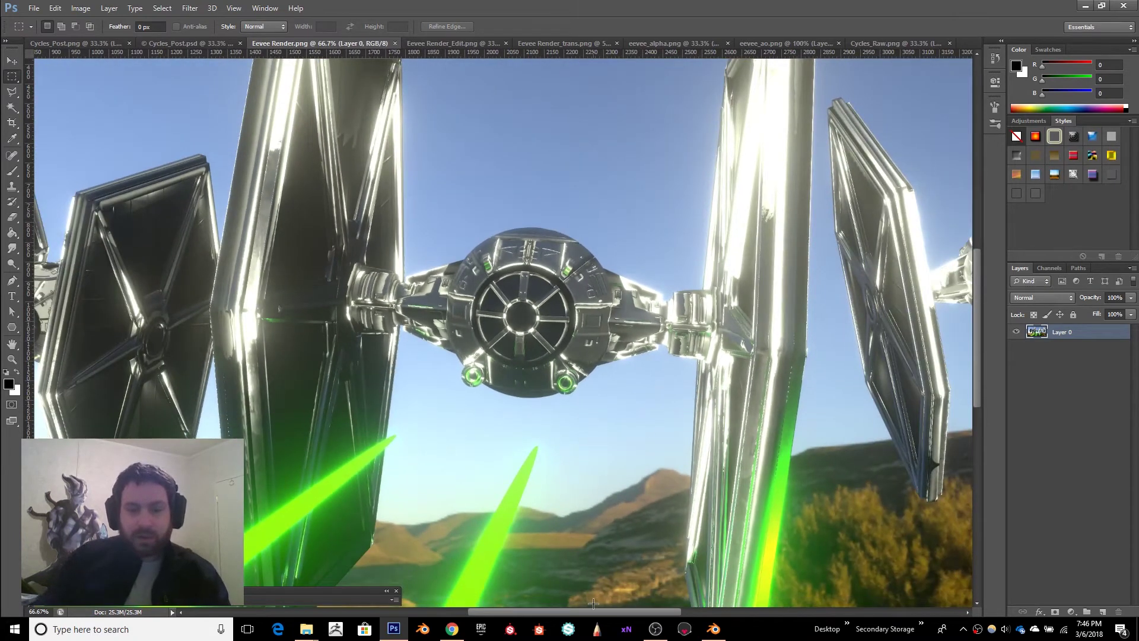
- Inspect the right-hand and middle TIE fighters up close in Eevee Render.png, finishing with the whole image in view
{"action": "left_click_drag", "start_coordinate": [579, 611], "coordinate": [653, 604]}
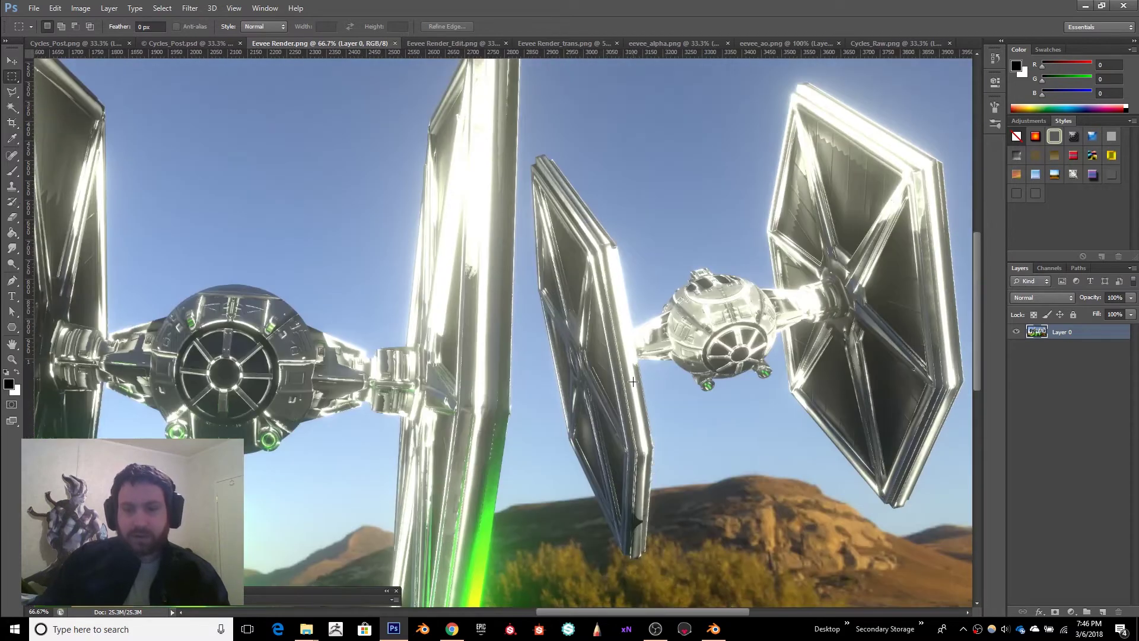
{"action": "scroll", "coordinate": [633, 380], "scroll_direction": "down", "scroll_amount": 3}
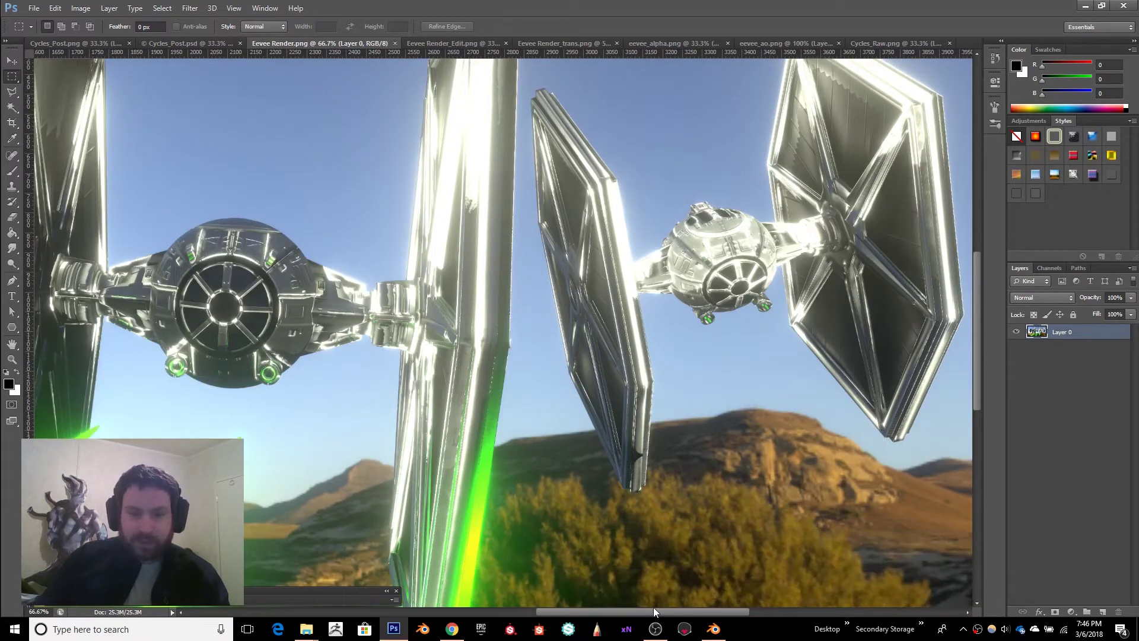
{"action": "left_click_drag", "start_coordinate": [655, 611], "coordinate": [584, 611]}
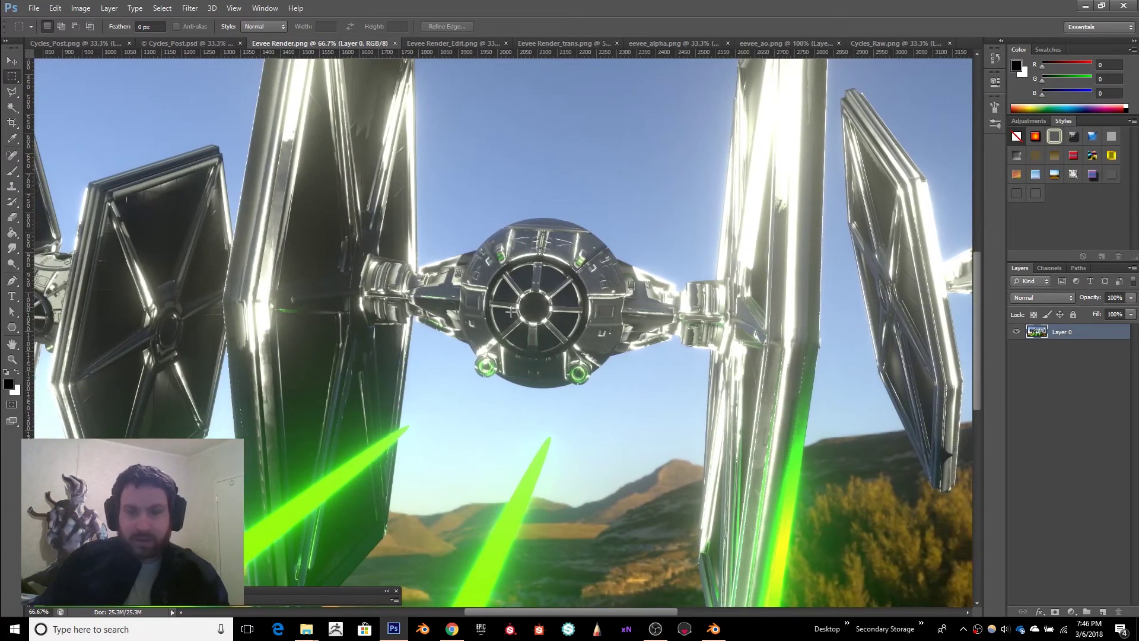
{"action": "scroll", "coordinate": [530, 321], "scroll_direction": "up", "scroll_amount": 1}
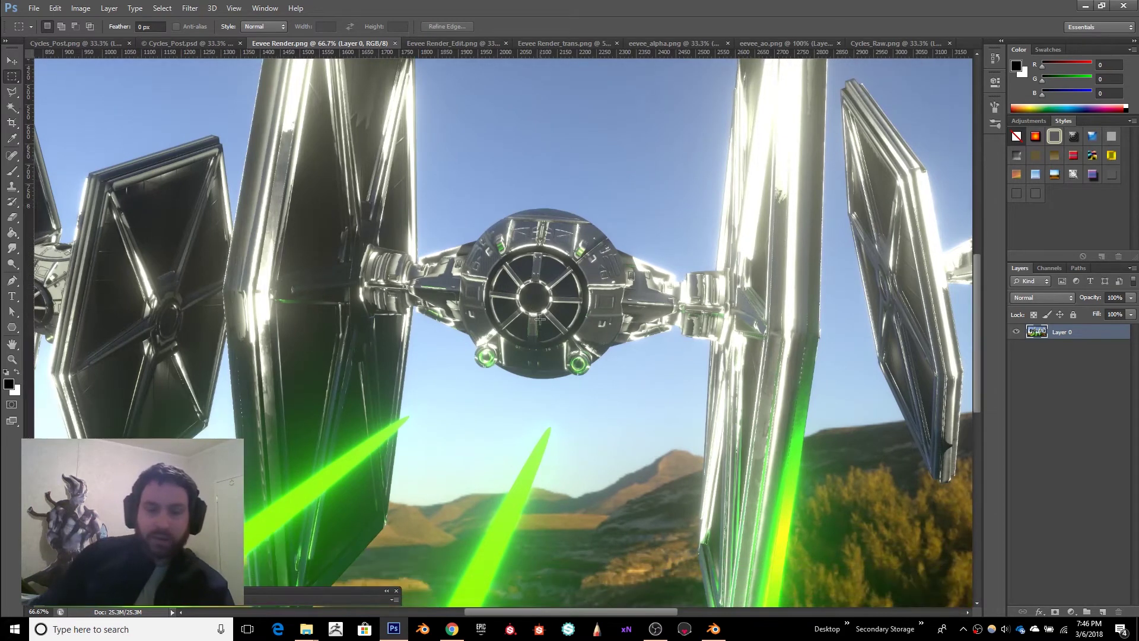
{"action": "key", "text": "ctrl+minus"}
{"action": "key", "text": "ctrl+minus"}
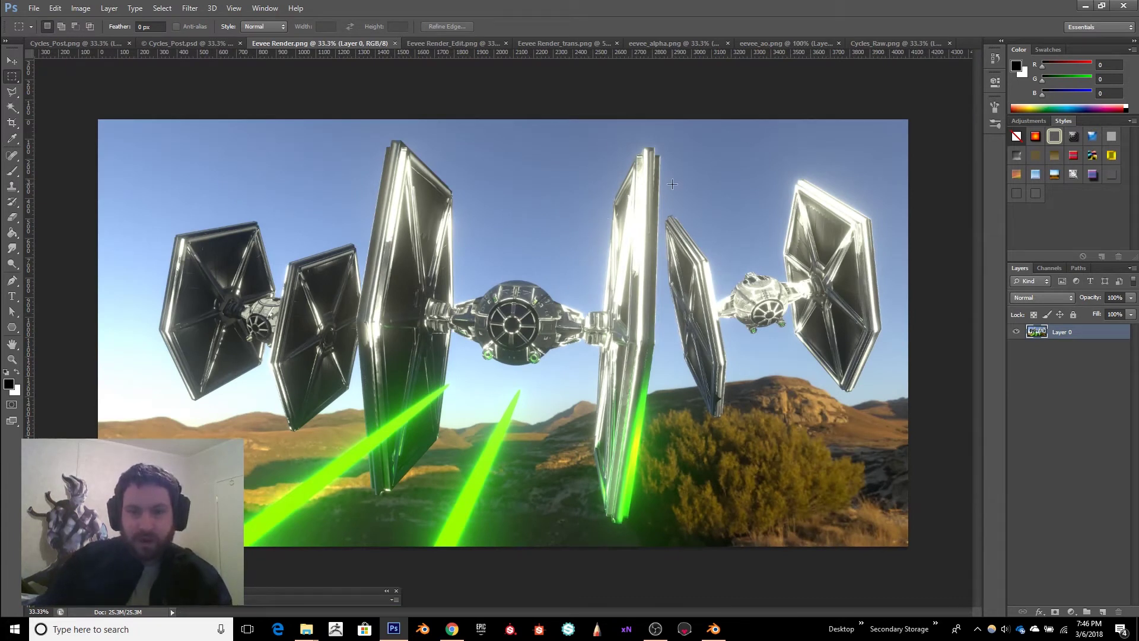
- Open Cycles_Raw.png and examine the middle TIE fighter's cockpit and wings at several magnifications, as well as the full image
{"action": "left_click", "coordinate": [891, 44]}
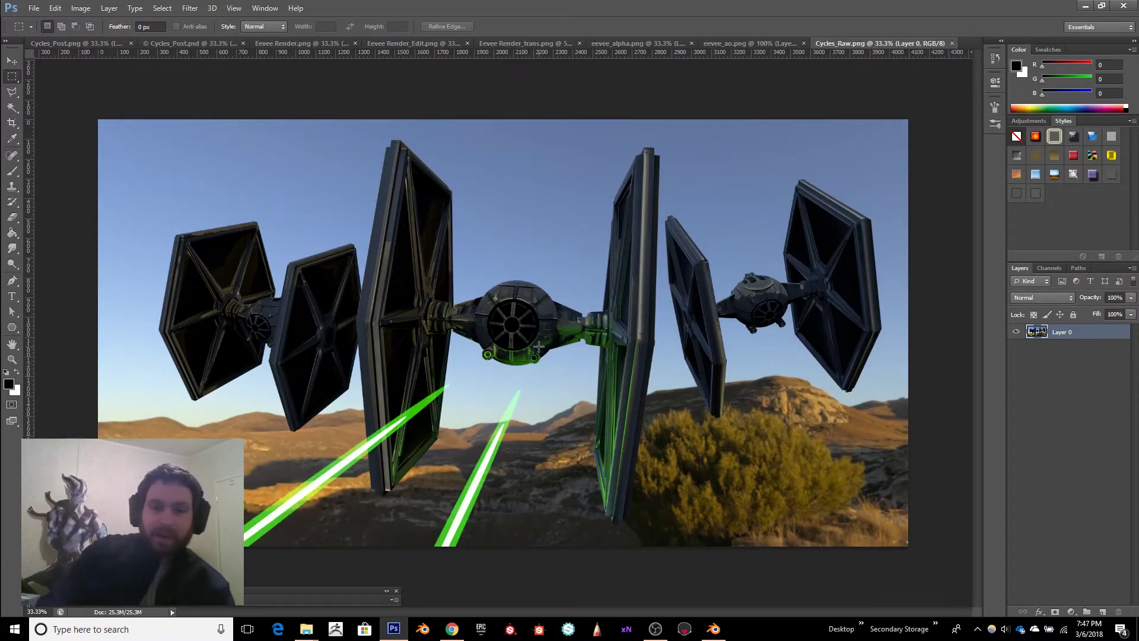
{"action": "key", "text": "ctrl+1"}
{"action": "key", "text": "ctrl+plus"}
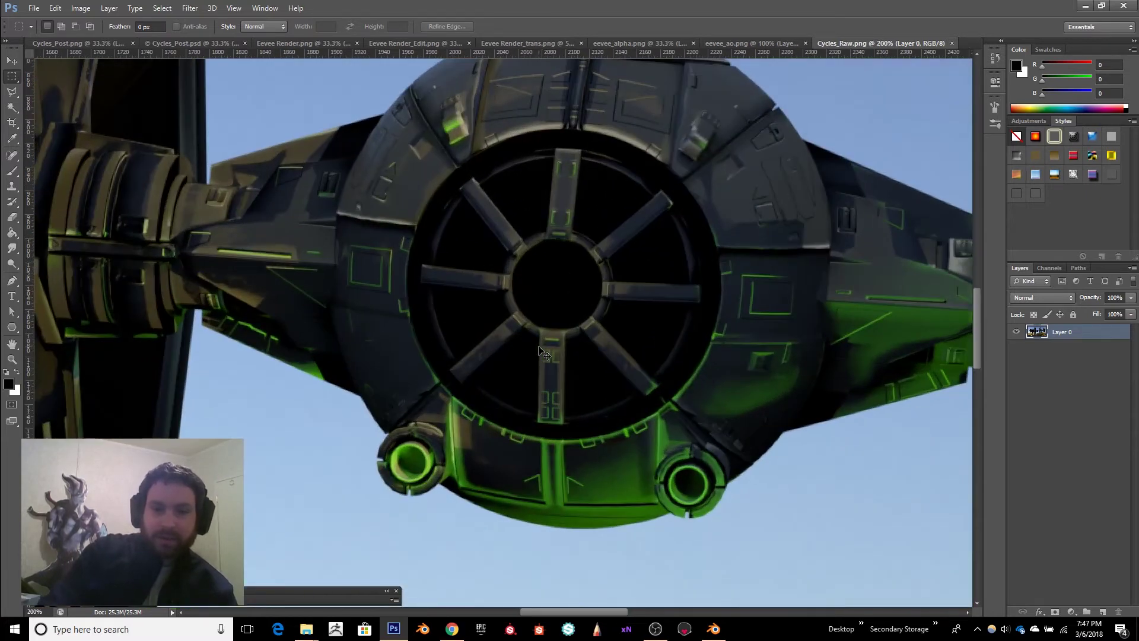
{"action": "key", "text": "ctrl+minus"}
{"action": "key", "text": "ctrl+minus"}
{"action": "key", "text": "ctrl+minus"}
{"action": "key", "text": "ctrl+minus"}
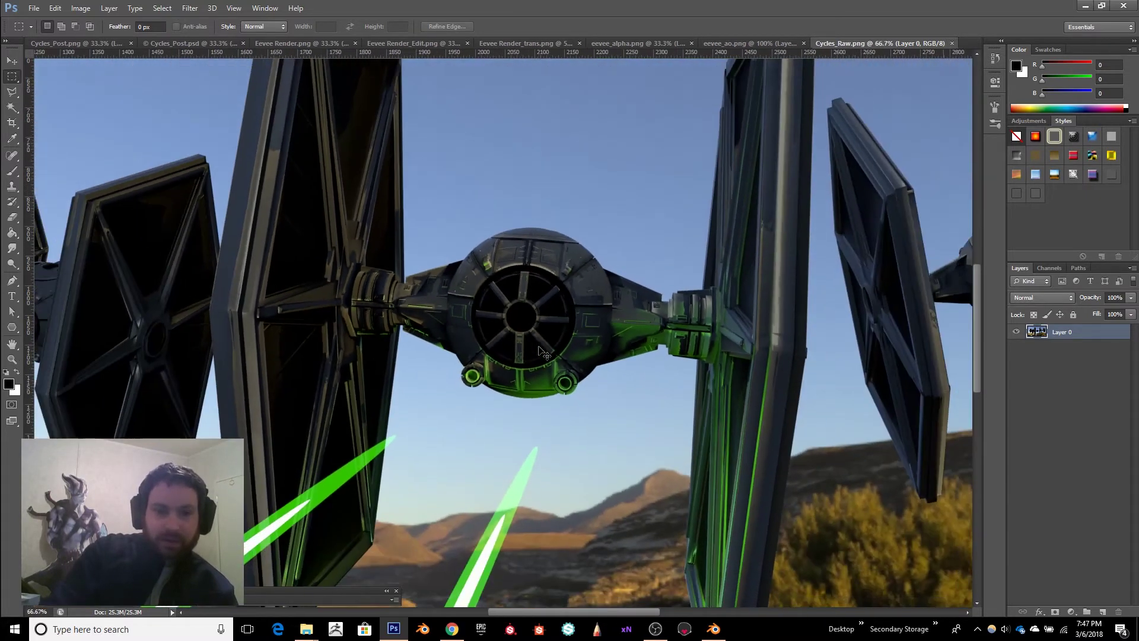
{"action": "key", "text": "ctrl+plus"}
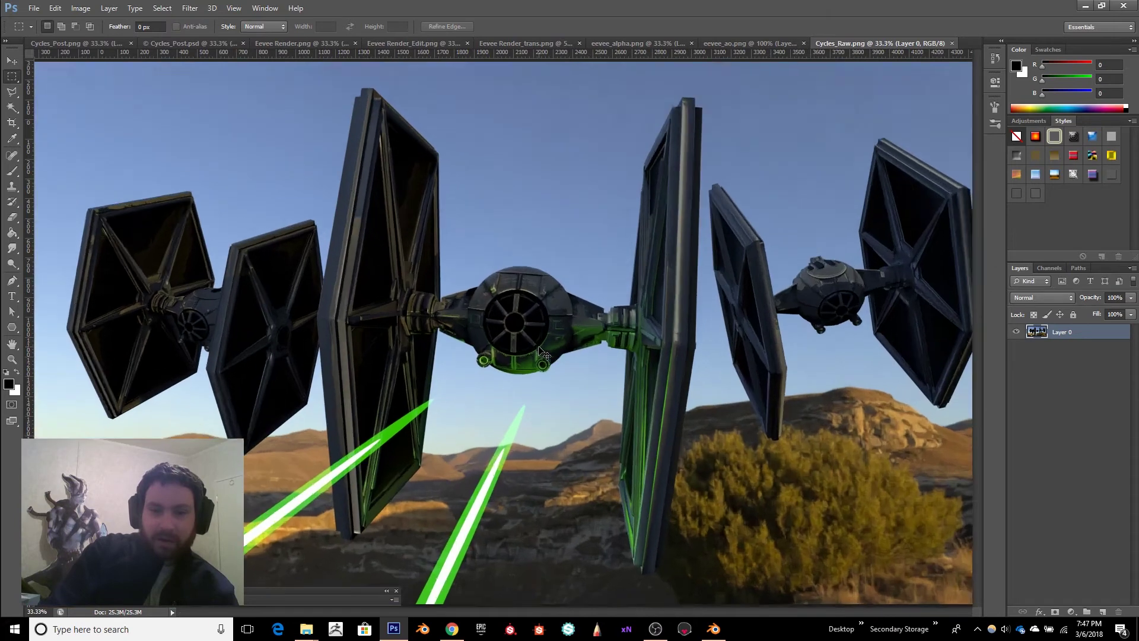
{"action": "key", "text": "ctrl+minus"}
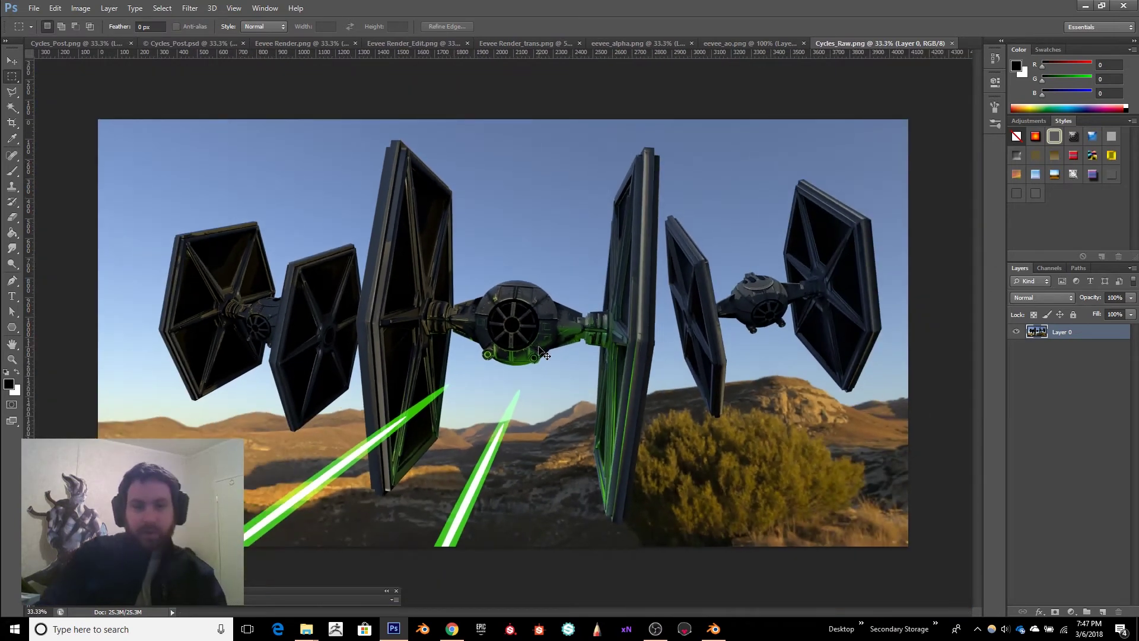
{"action": "key", "text": "ctrl+minus"}
{"action": "key", "text": "ctrl+plus"}
{"action": "key", "text": "ctrl+plus"}
{"action": "key", "text": "ctrl+plus"}
{"action": "key", "text": "ctrl+plus"}
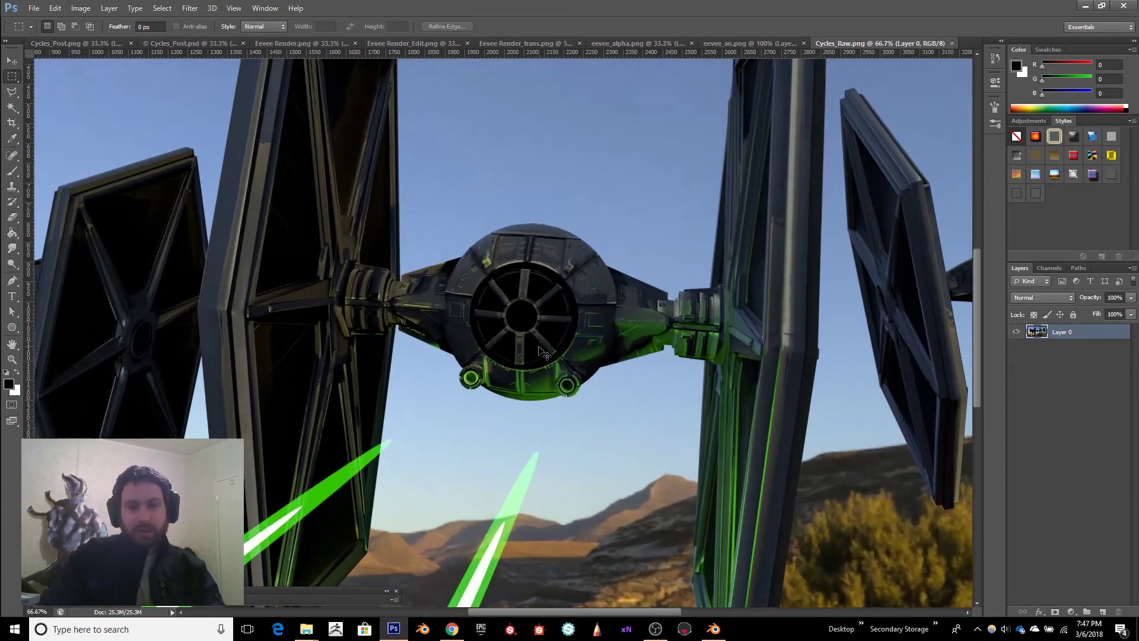
{"action": "key", "text": "ctrl+minus"}
{"action": "key", "text": "ctrl+minus"}
{"action": "key", "text": "ctrl+minus"}
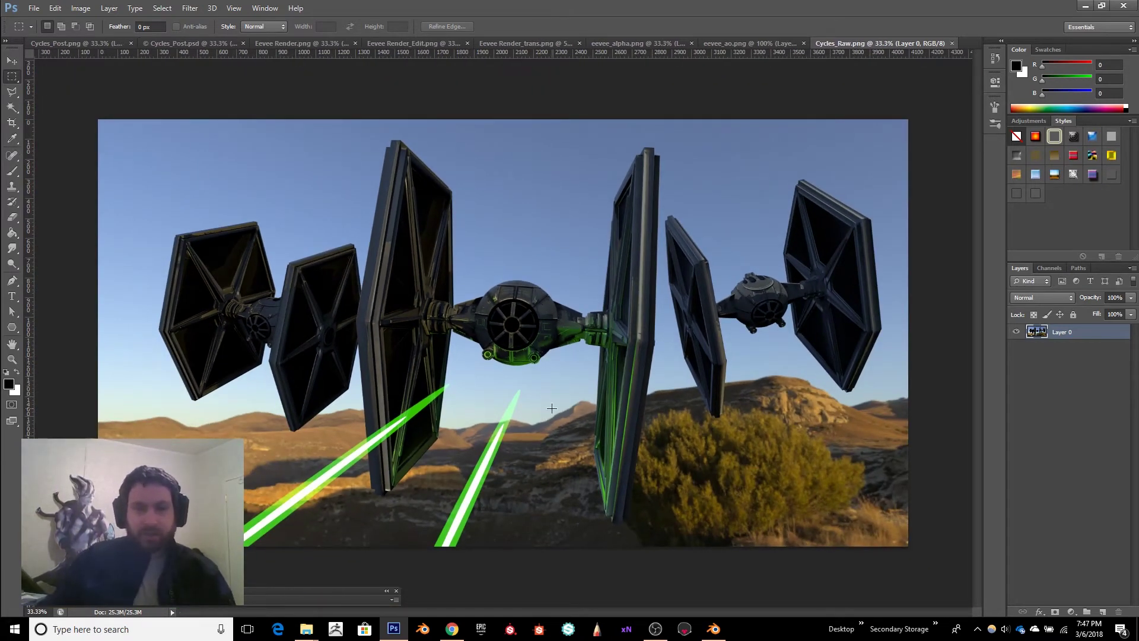
- View the post-processed Cycles images, first Cycles_Post.png and second Cycles_Post.psd
{"action": "left_click", "coordinate": [71, 44]}
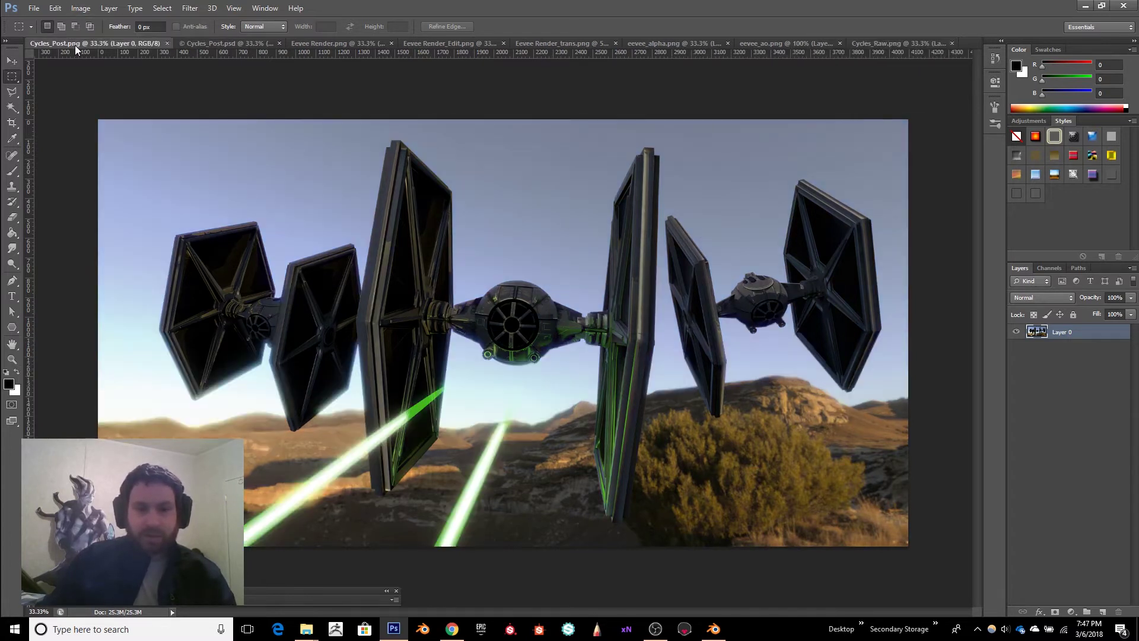
{"action": "left_click", "coordinate": [247, 44]}
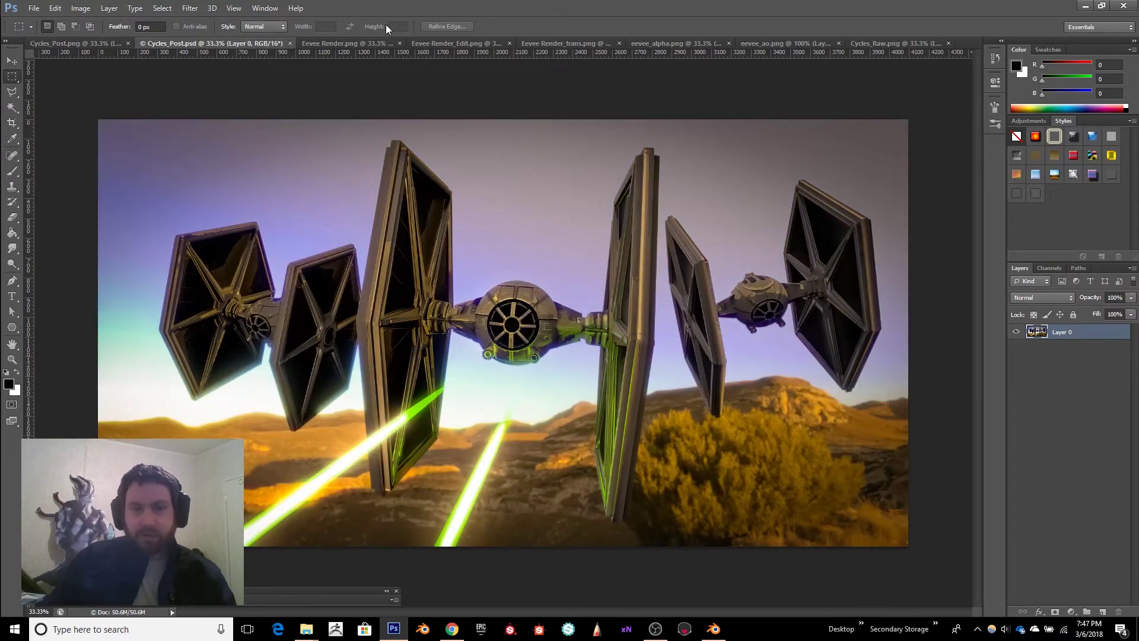
- Return to Eevee Render.png and examine the middle TIE fighter's cockpit reflections at up to 200%, plus the full image
{"action": "left_click", "coordinate": [359, 41]}
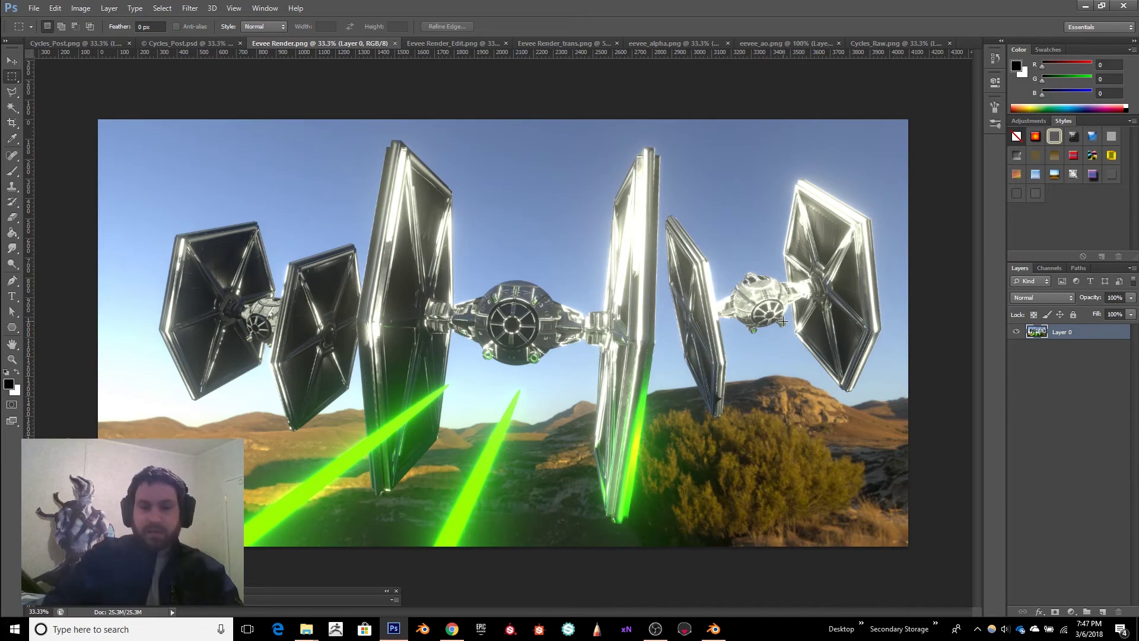
{"action": "key", "text": "ctrl+plus"}
{"action": "key", "text": "ctrl+plus"}
{"action": "key", "text": "ctrl+plus"}
{"action": "key", "text": "ctrl+plus"}
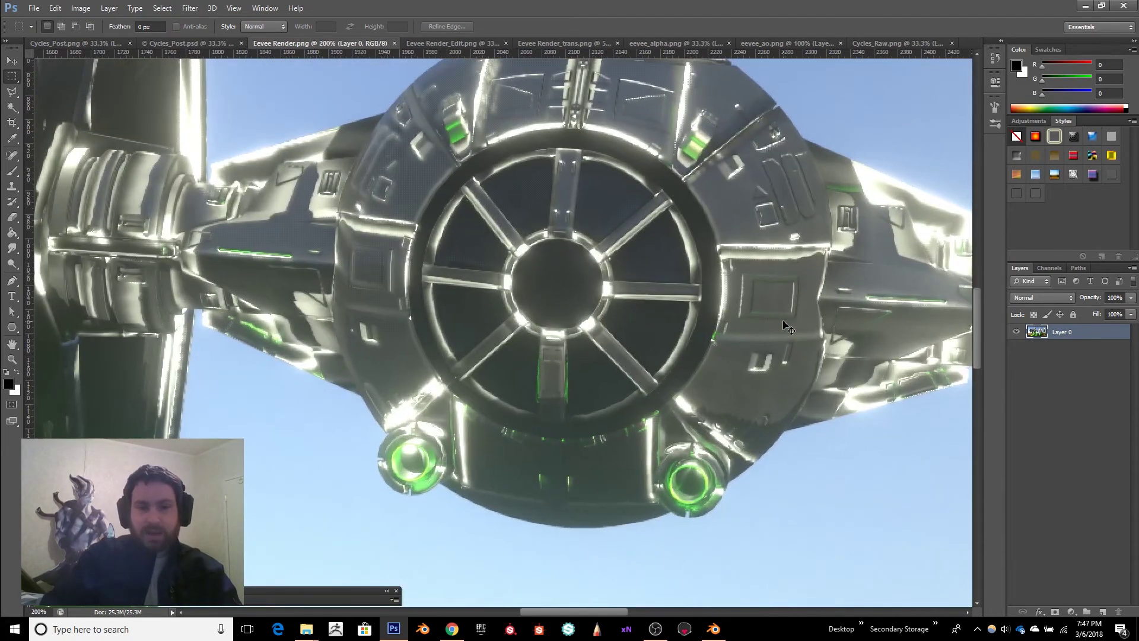
{"action": "key", "text": "ctrl+minus"}
{"action": "key", "text": "ctrl+plus"}
{"action": "key", "text": "ctrl+minus"}
{"action": "key", "text": "ctrl+minus"}
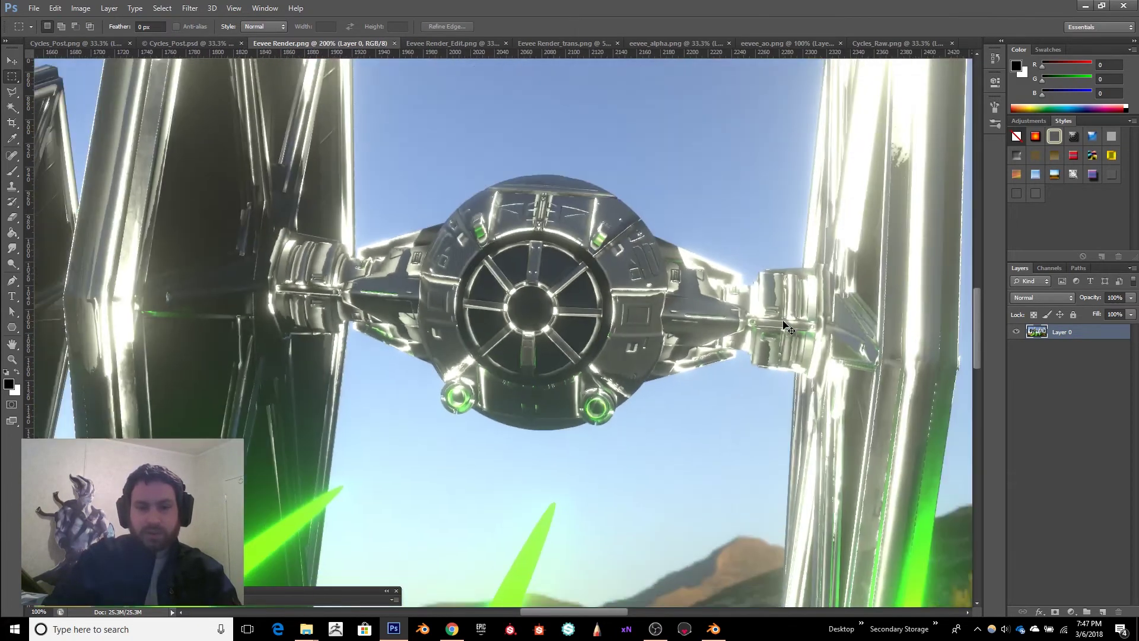
{"action": "key", "text": "ctrl+minus"}
{"action": "key", "text": "ctrl+minus"}
{"action": "key", "text": "ctrl+minus"}
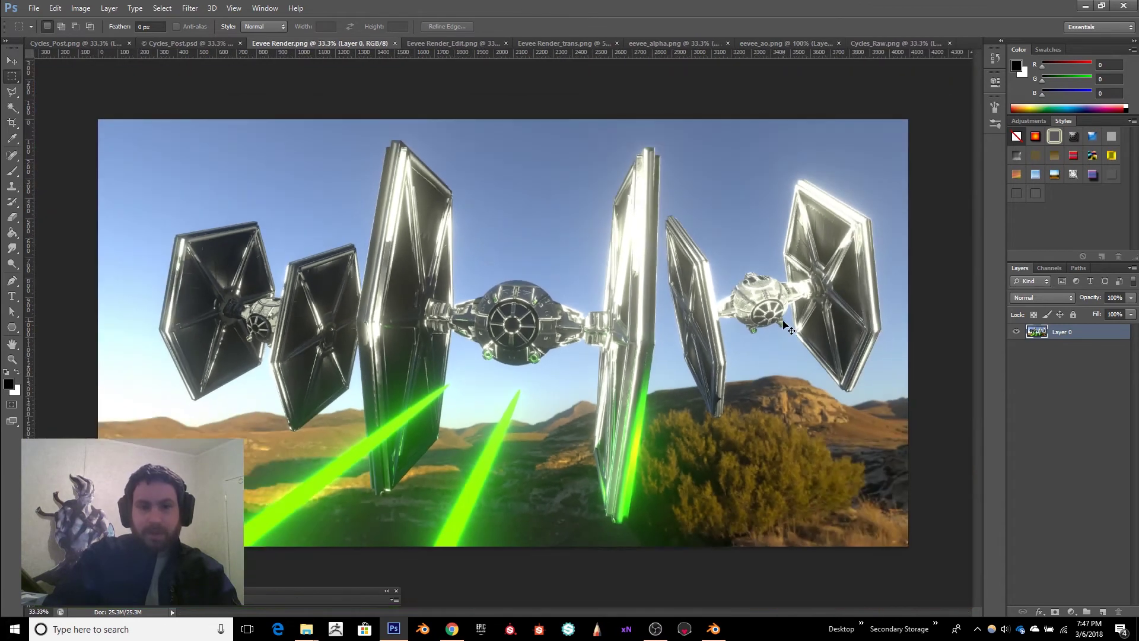
- Switch back to Cycles_Raw.png and compare the middle TIE fighter's shading and green laser light, close up and in the full image
{"action": "left_click", "coordinate": [885, 46]}
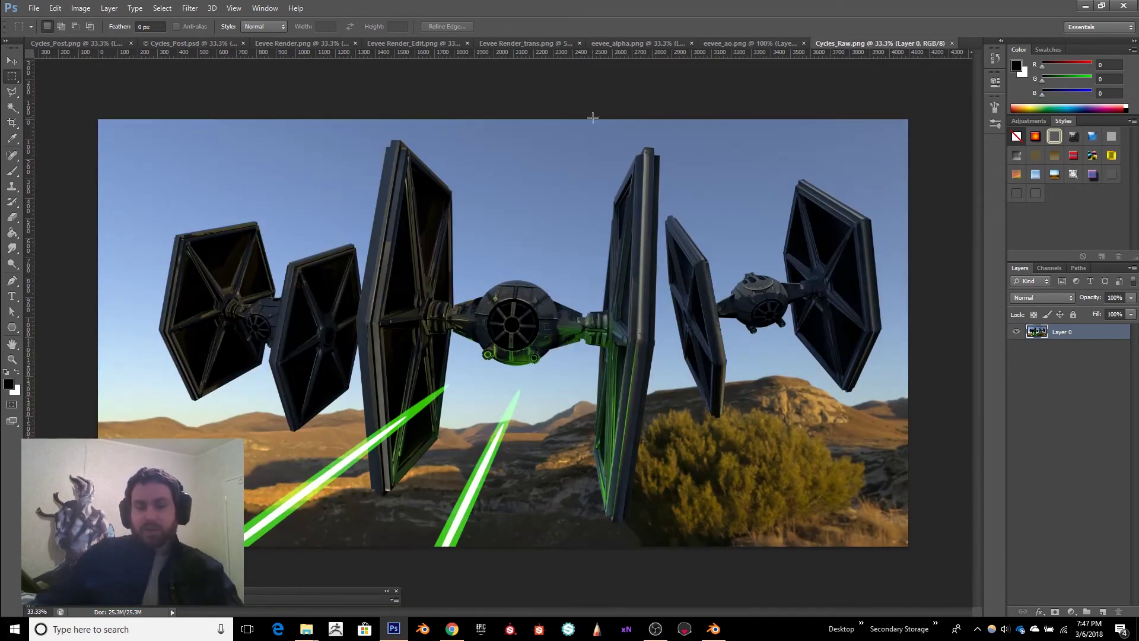
{"action": "key", "text": "ctrl+plus"}
{"action": "key", "text": "ctrl+plus"}
{"action": "key", "text": "ctrl+plus"}
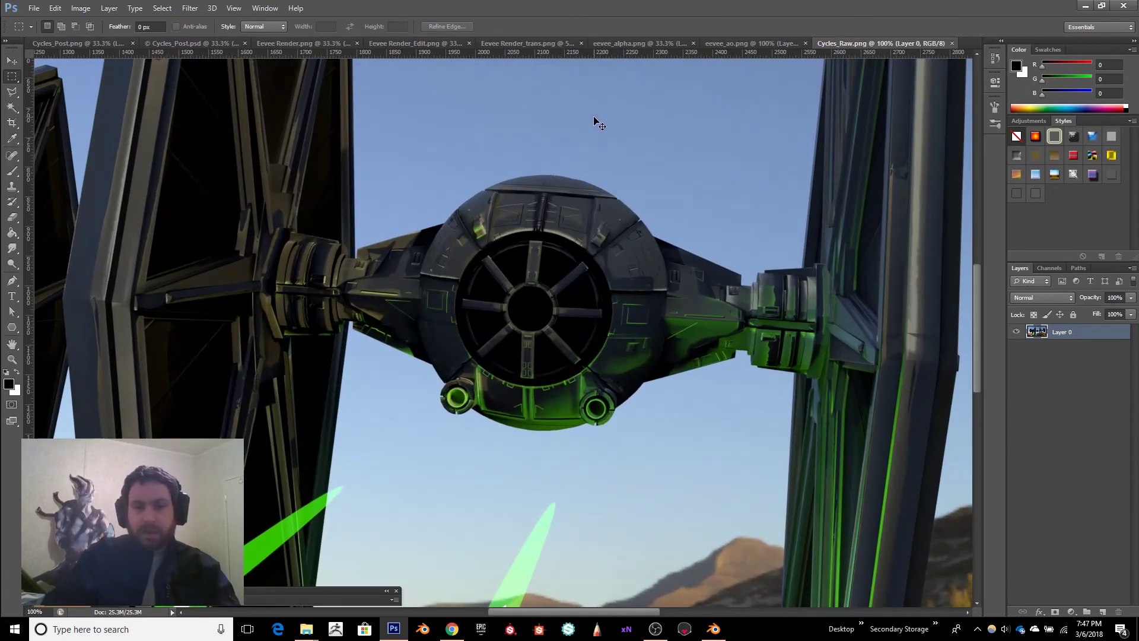
{"action": "key", "text": "ctrl+plus"}
{"action": "key", "text": "ctrl+minus"}
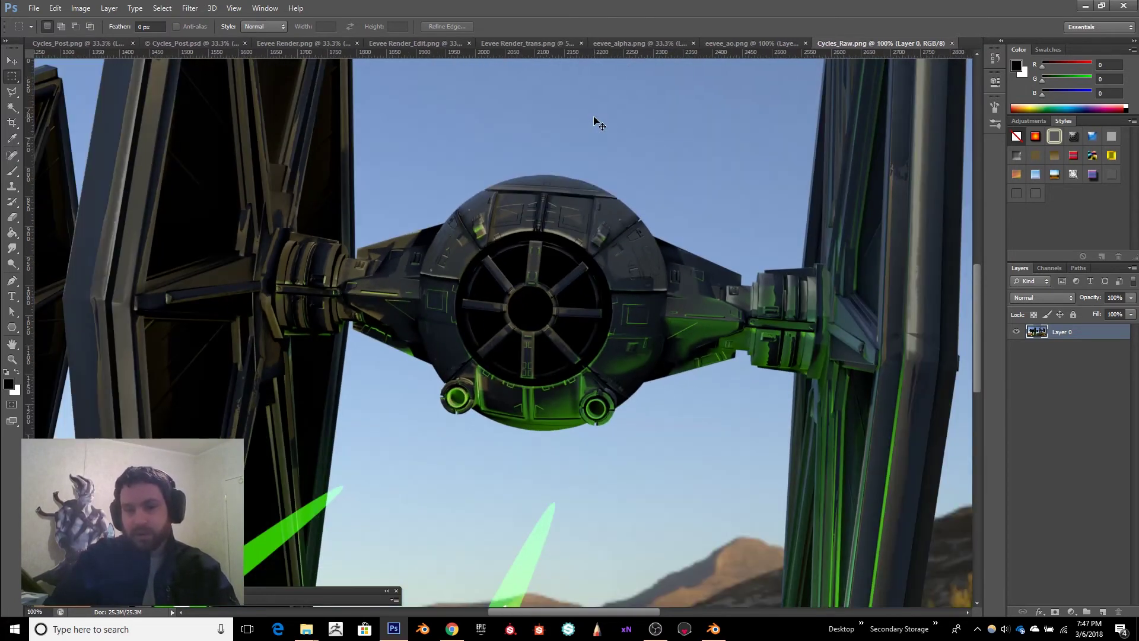
{"action": "key", "text": "ctrl+minus"}
{"action": "key", "text": "ctrl+minus"}
{"action": "key", "text": "ctrl+minus"}
{"action": "key", "text": "ctrl+plus"}
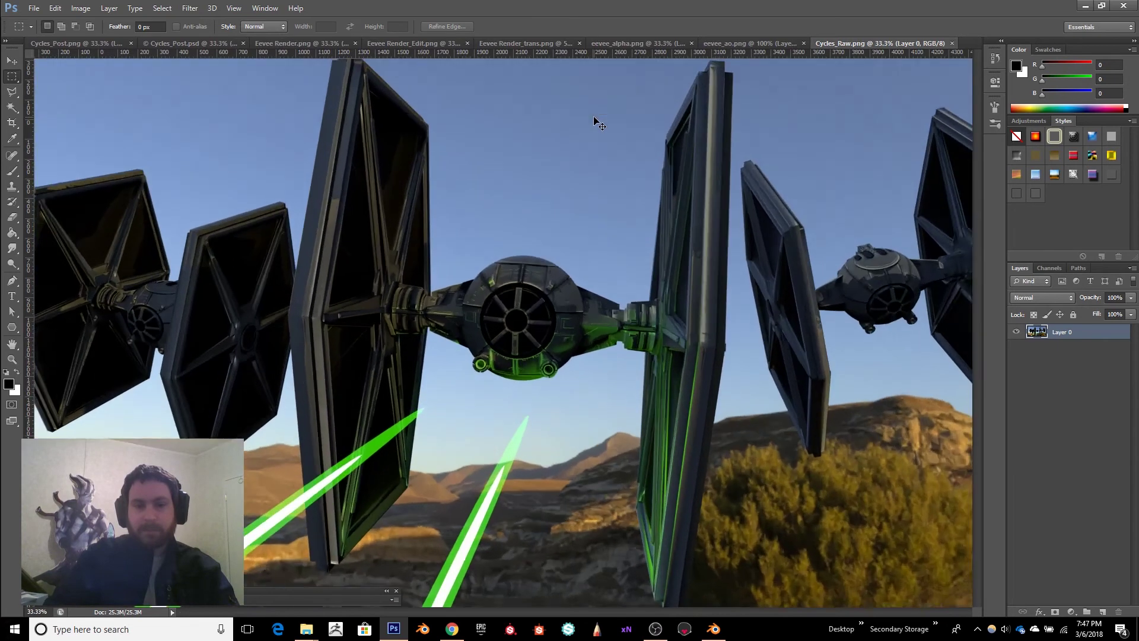
{"action": "key", "text": "ctrl+plus"}
{"action": "key", "text": "ctrl+minus"}
{"action": "key", "text": "ctrl+minus"}
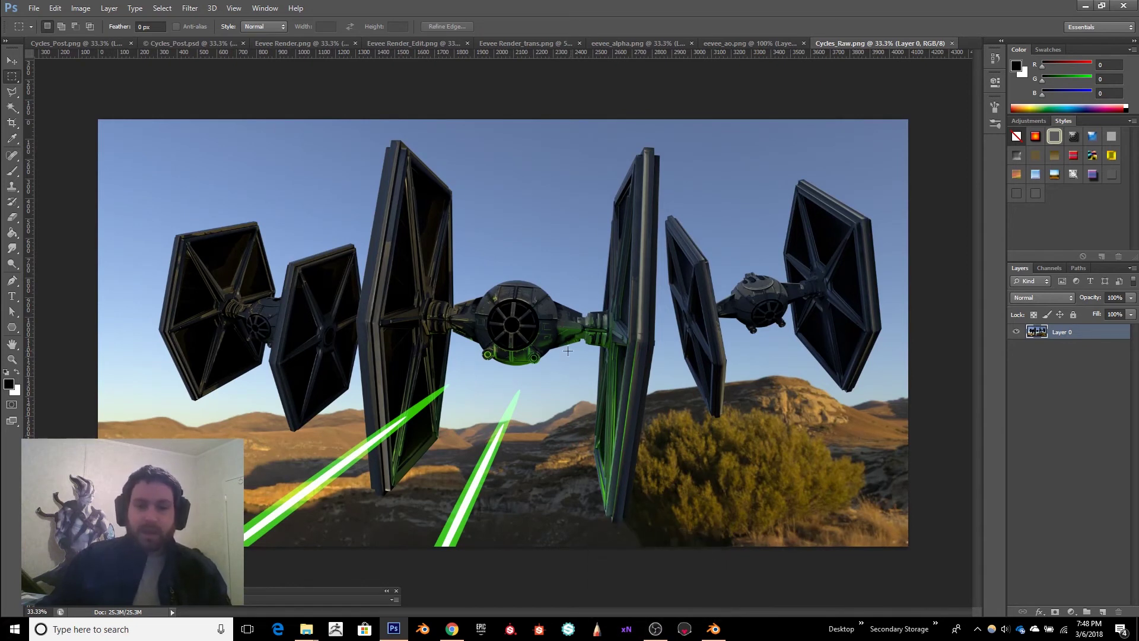
{"action": "key", "text": "ctrl+plus"}
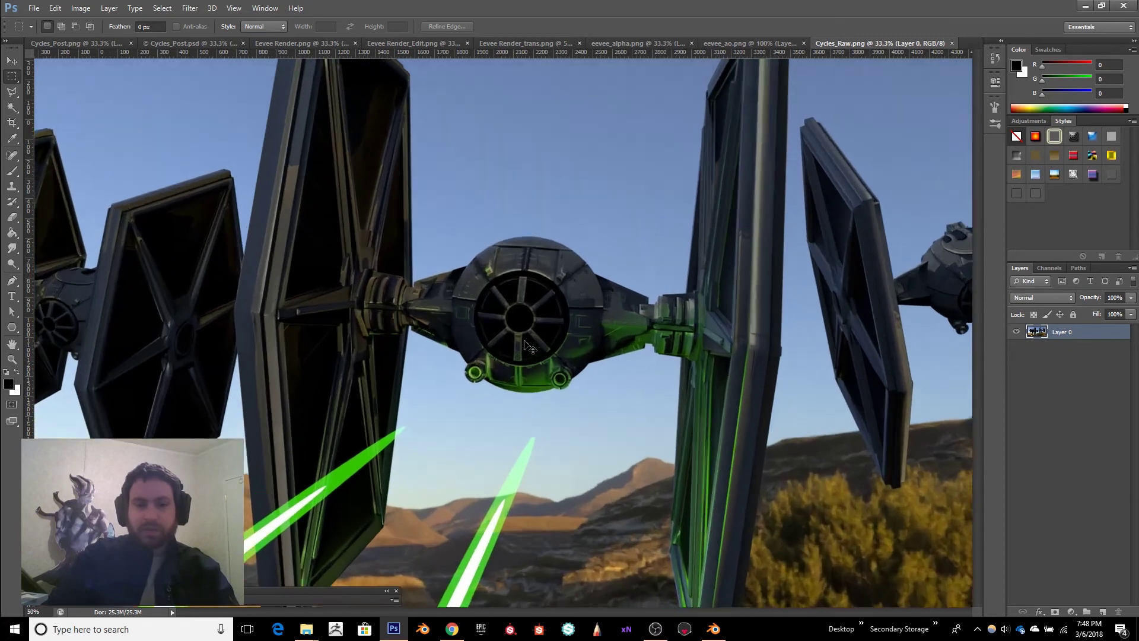
{"action": "scroll", "coordinate": [530, 349], "scroll_direction": "down", "scroll_amount": 3, "text": "alt"}
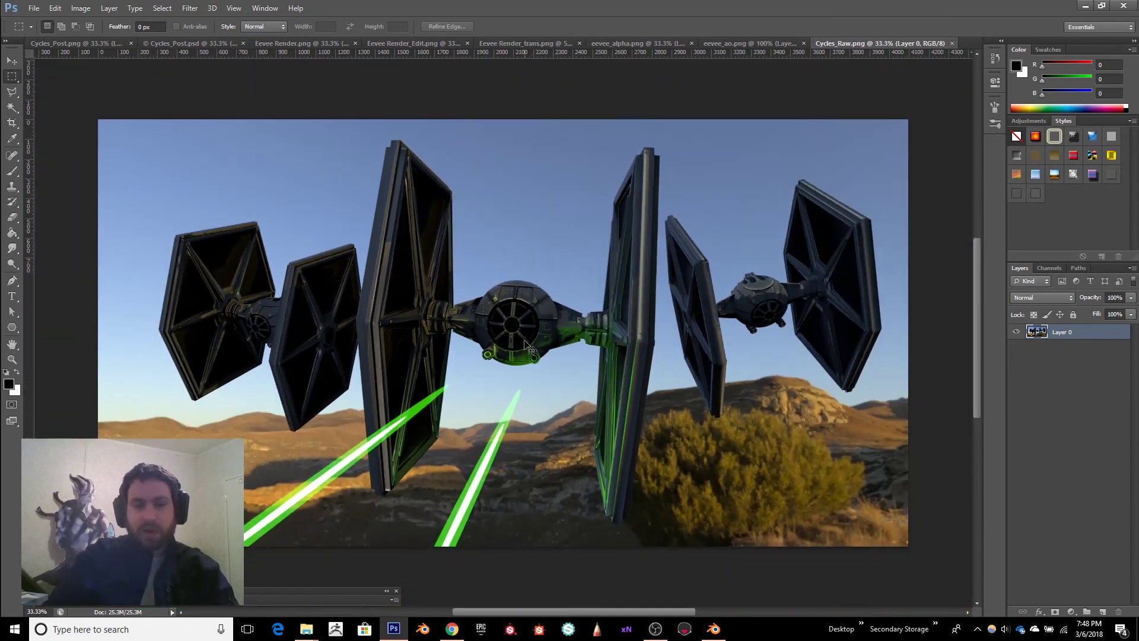